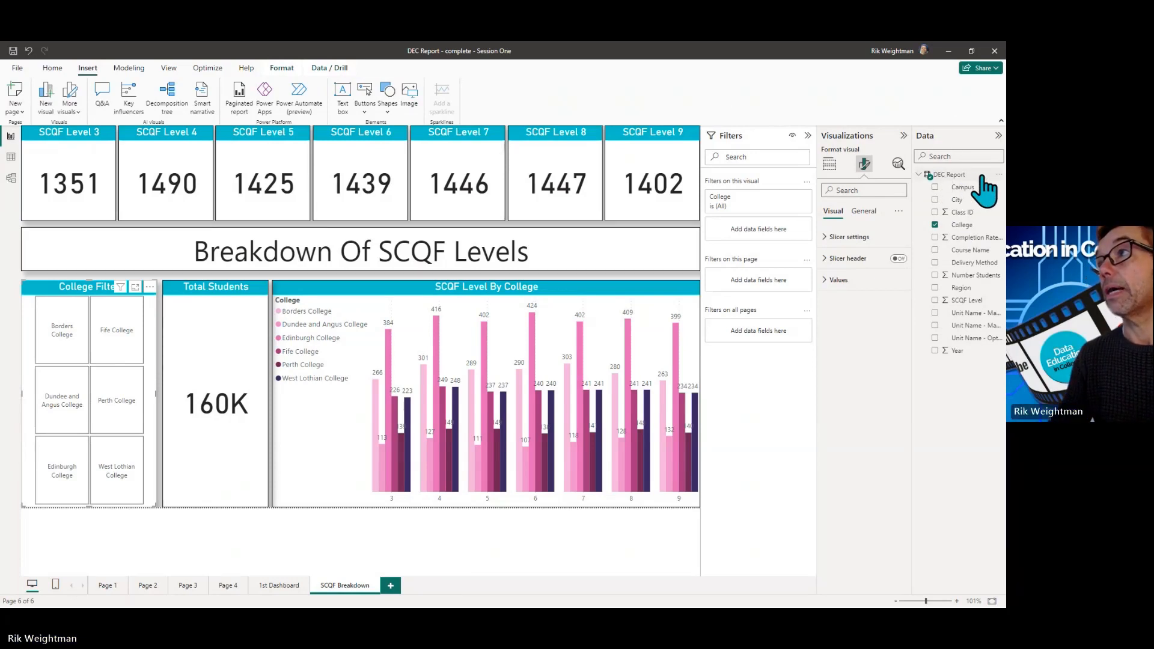
- Import the College List sheet from the Excel workbook "New PBI Starter - student version" and open it for transformation
mouse_move(969, 179)
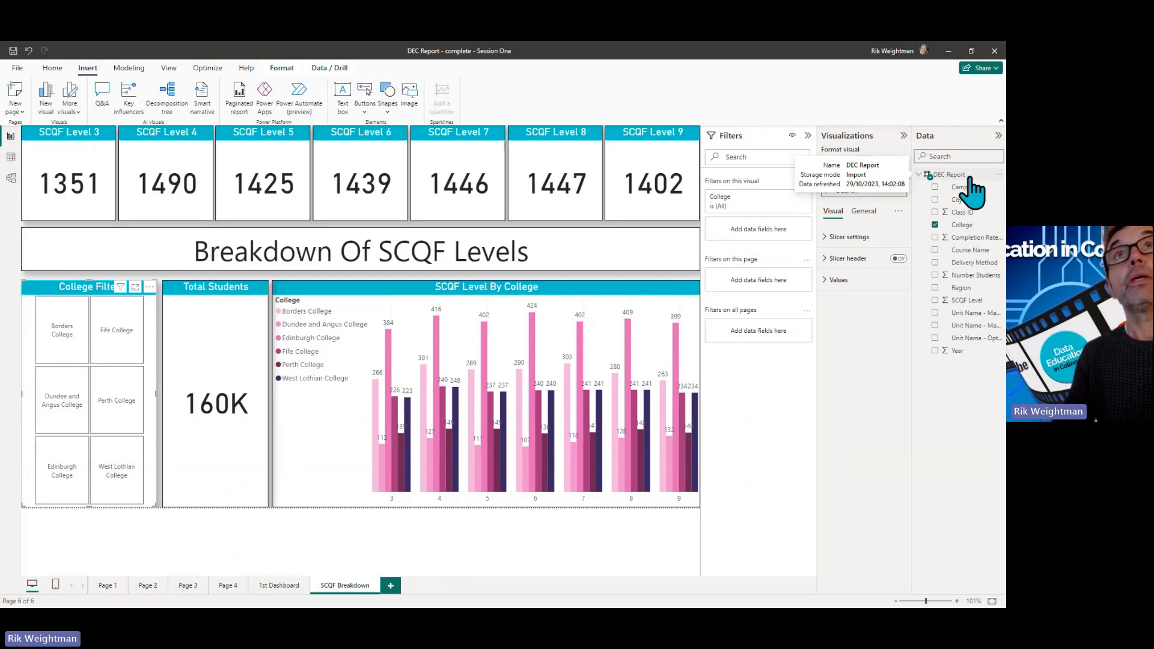
left_click(52, 69)
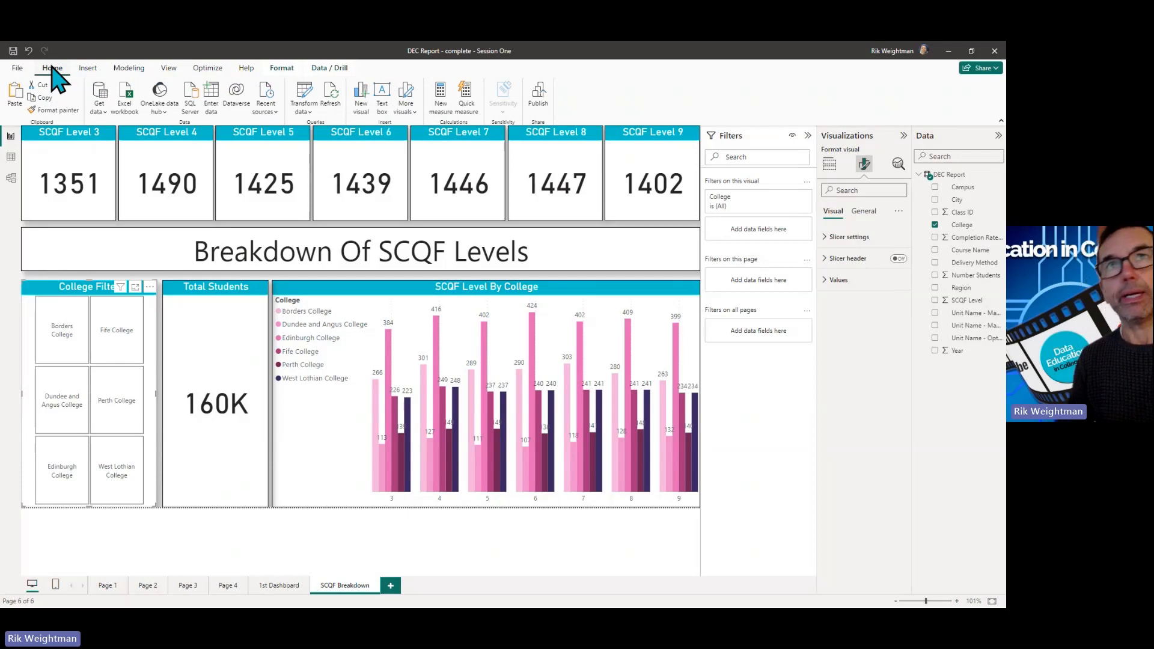
left_click(128, 104)
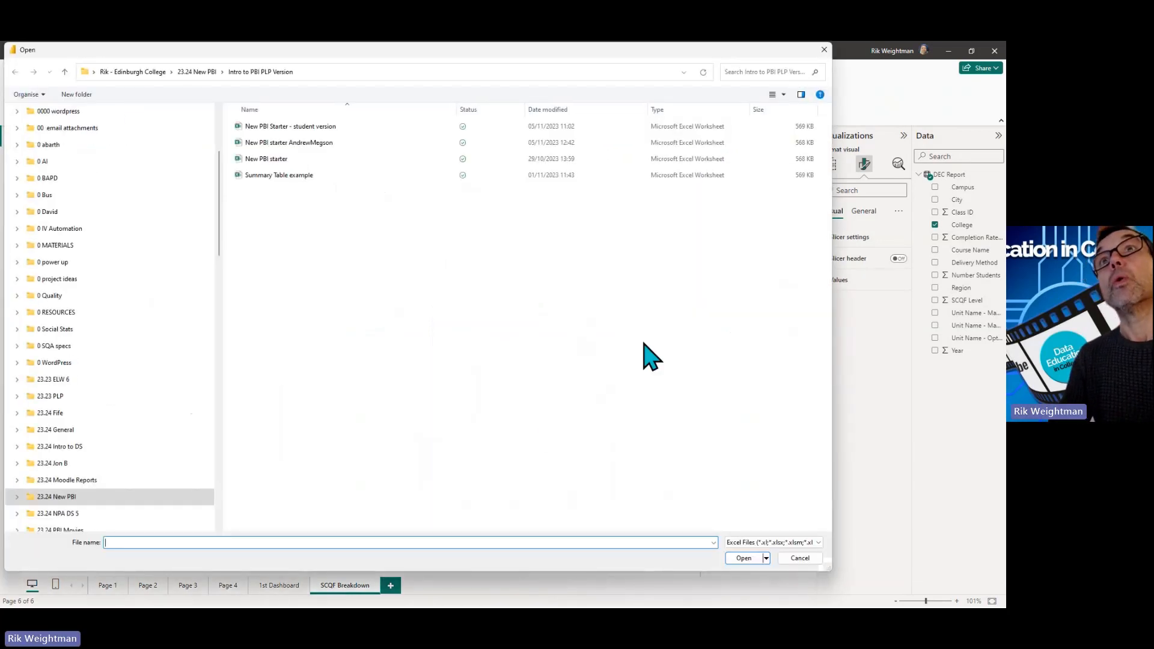
double_click(335, 128)
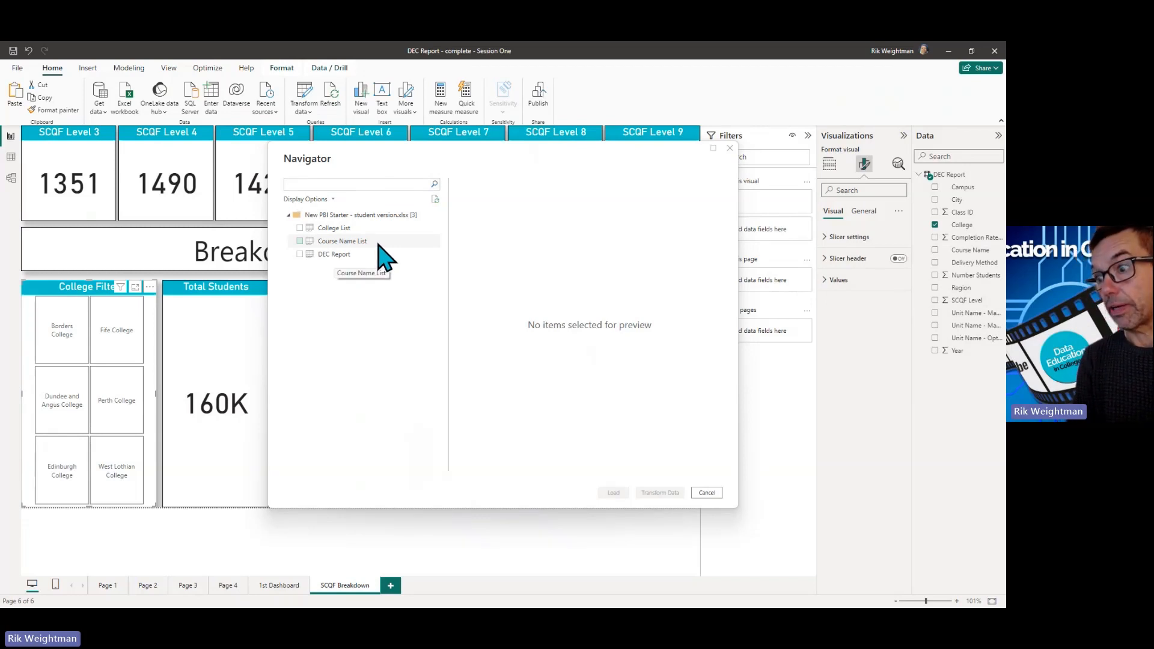
left_click(300, 229)
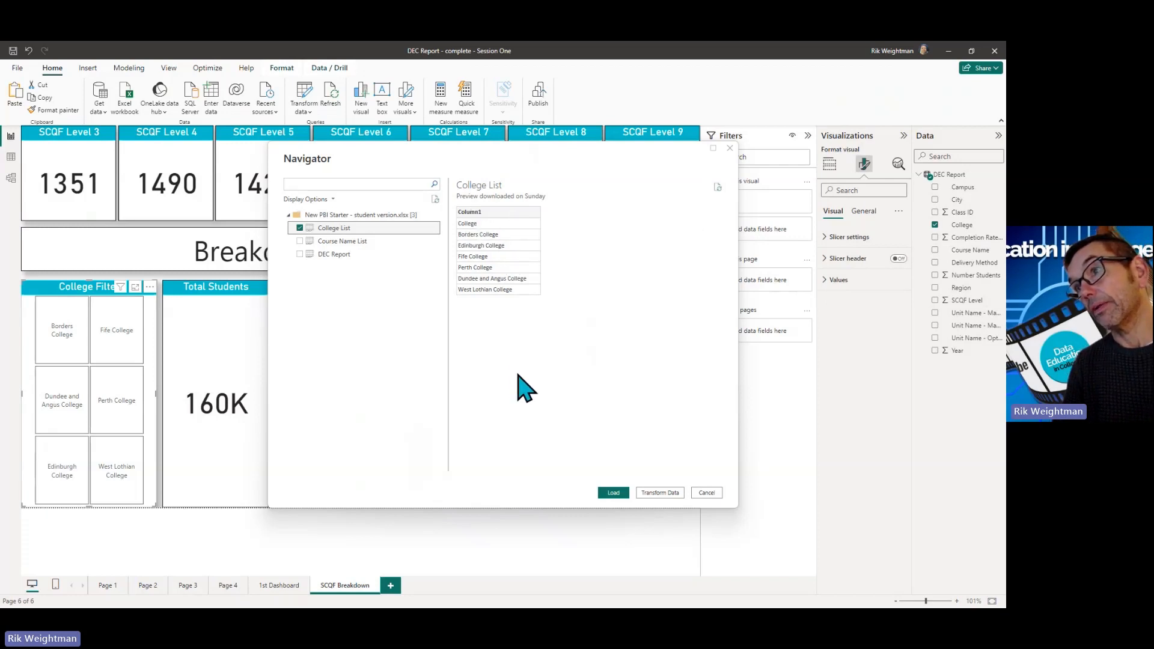
left_click(660, 493)
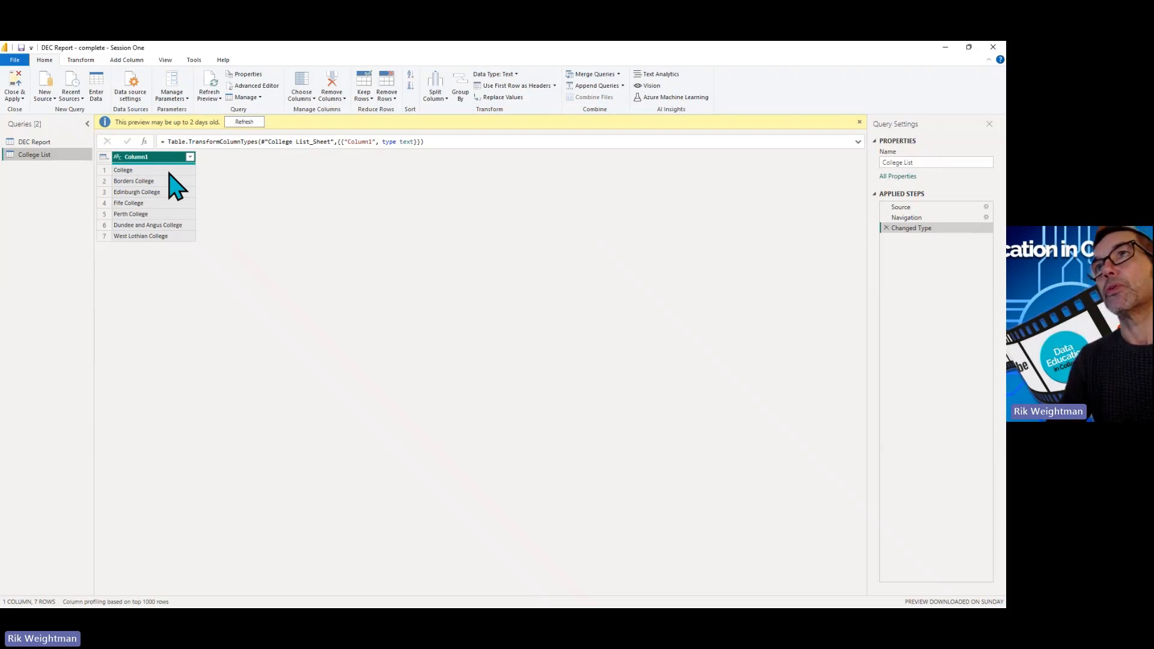
- Use the first row of the College List query as headers, and apply the query changes to the report
left_click(510, 88)
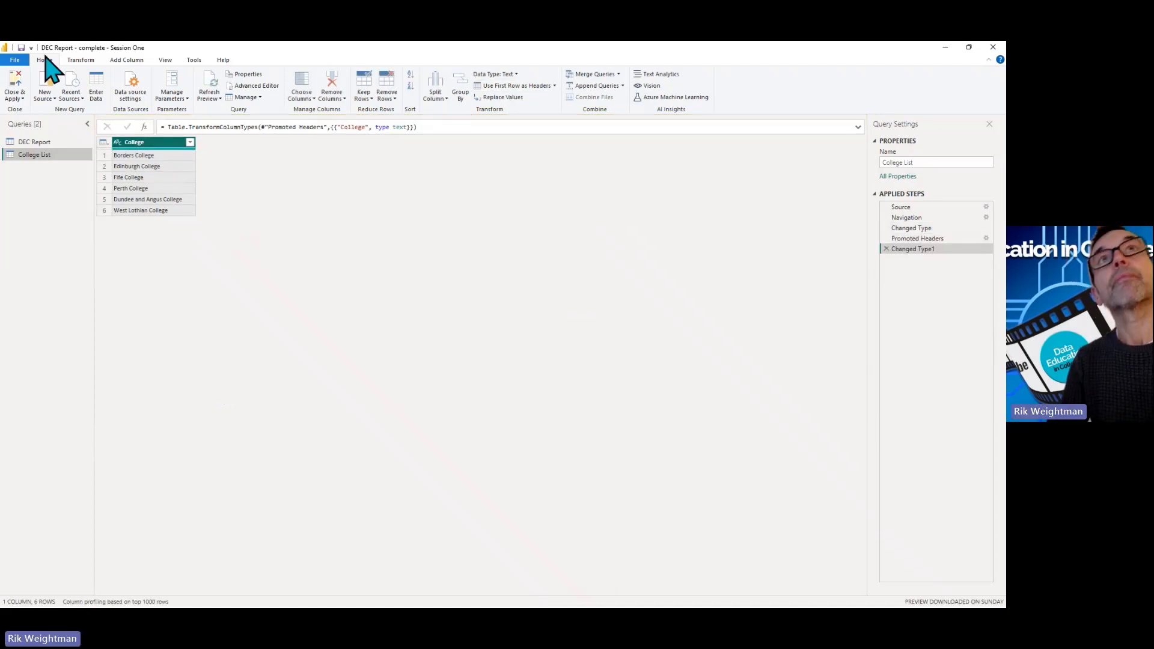
left_click(20, 79)
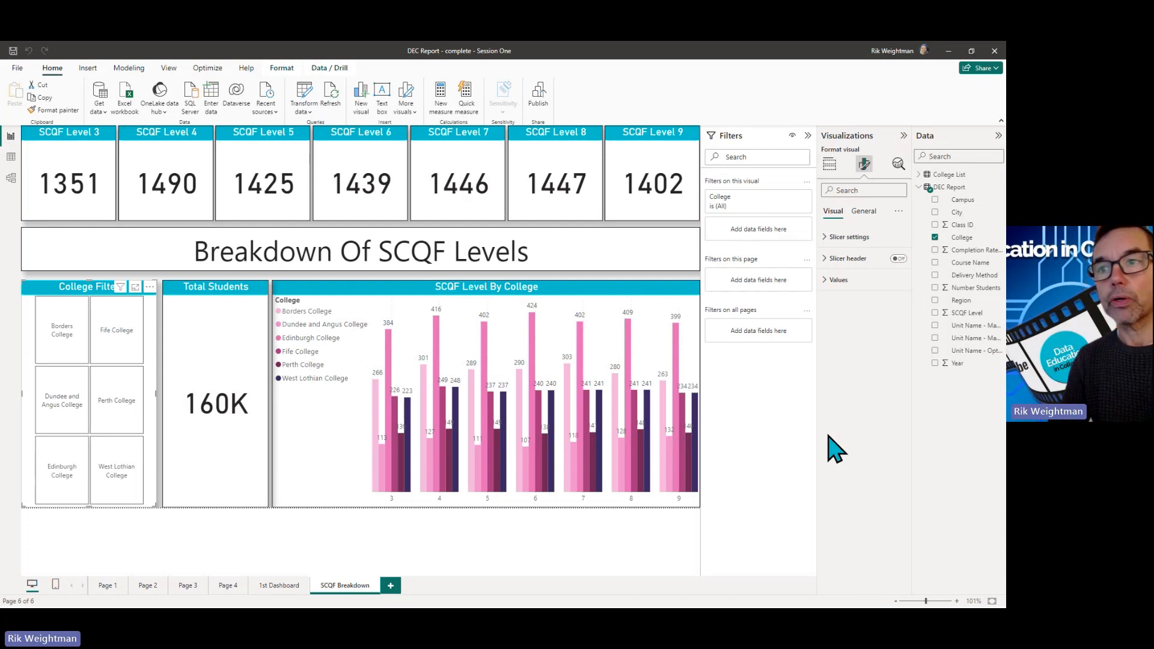
- Inspect the College List table's fields and its rows in the table view
left_click(919, 188)
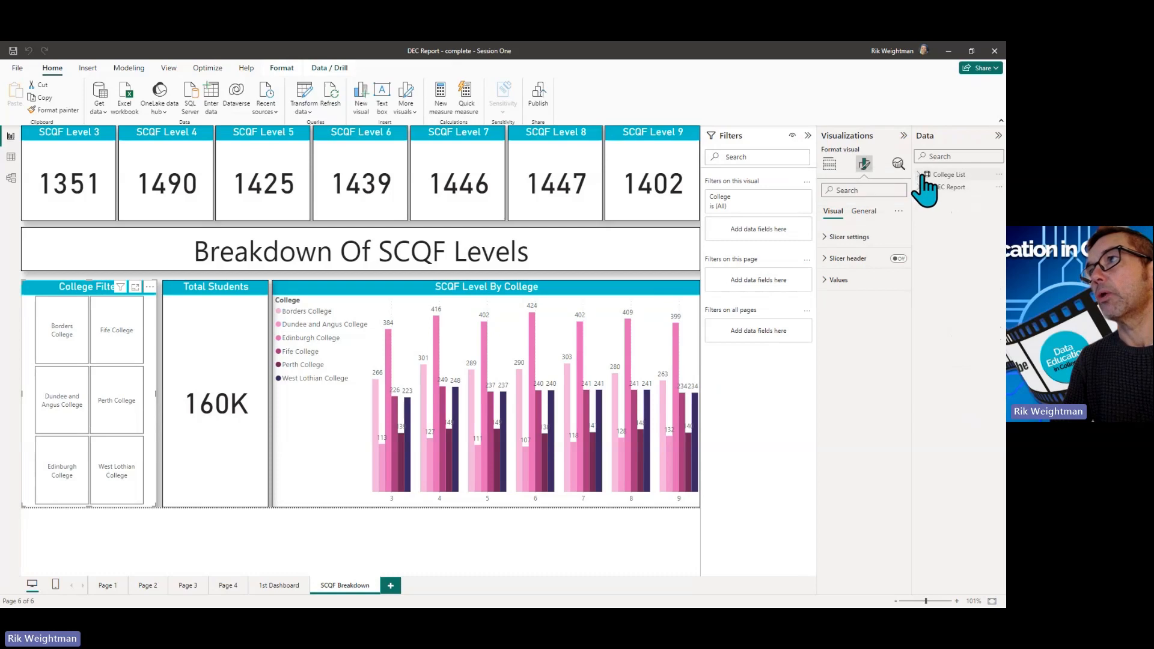
left_click(920, 176)
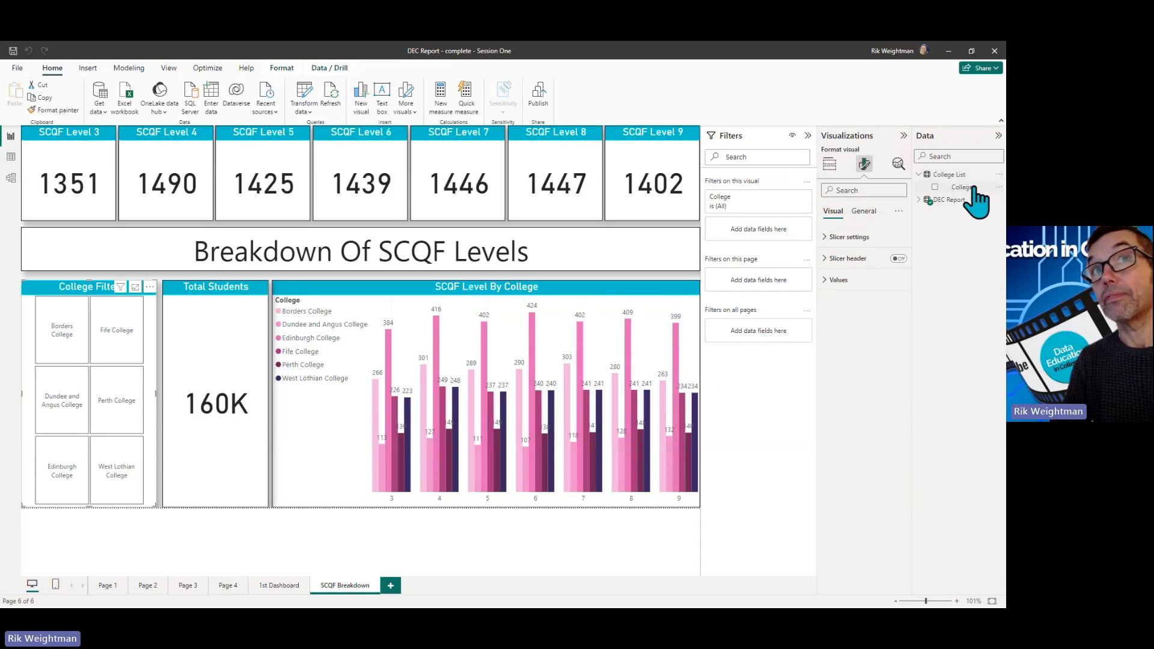
mouse_move(982, 189)
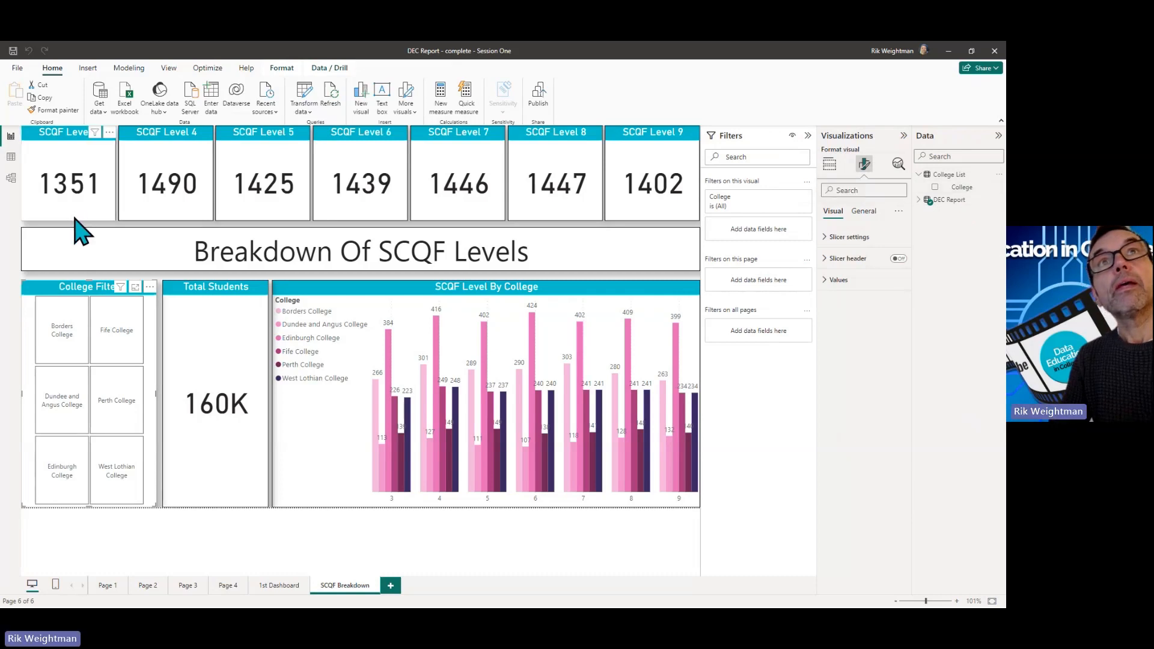
left_click(10, 157)
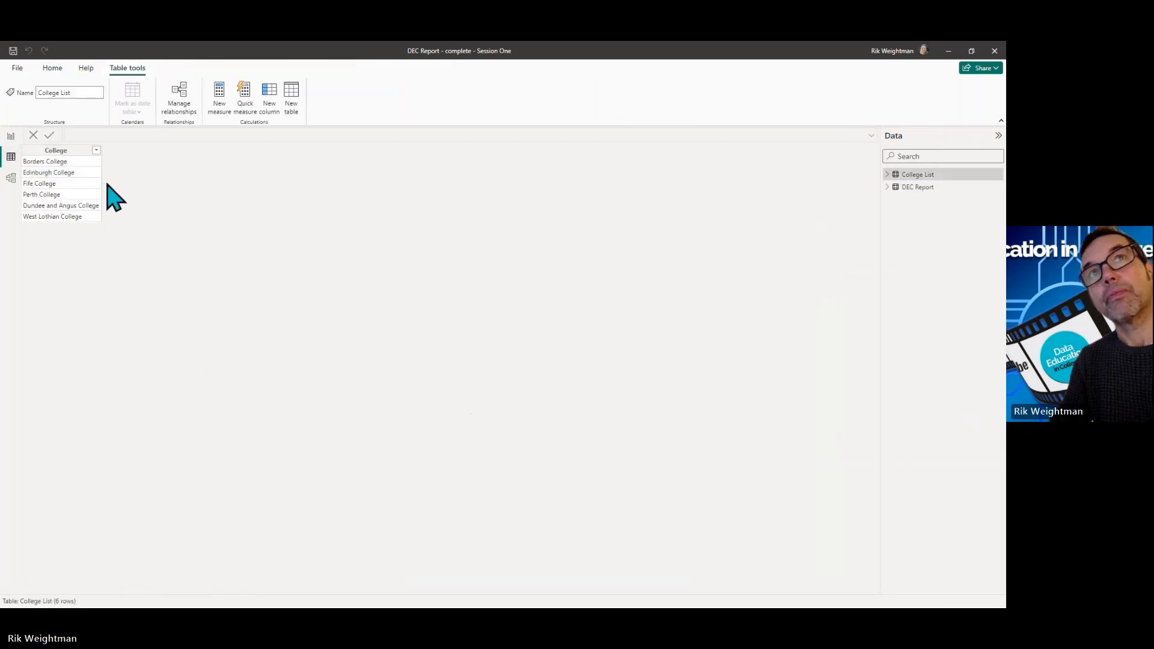
- In the data model, move the College List card away from DEC Report and lengthen the DEC Report card to show all its fields
left_click(11, 179)
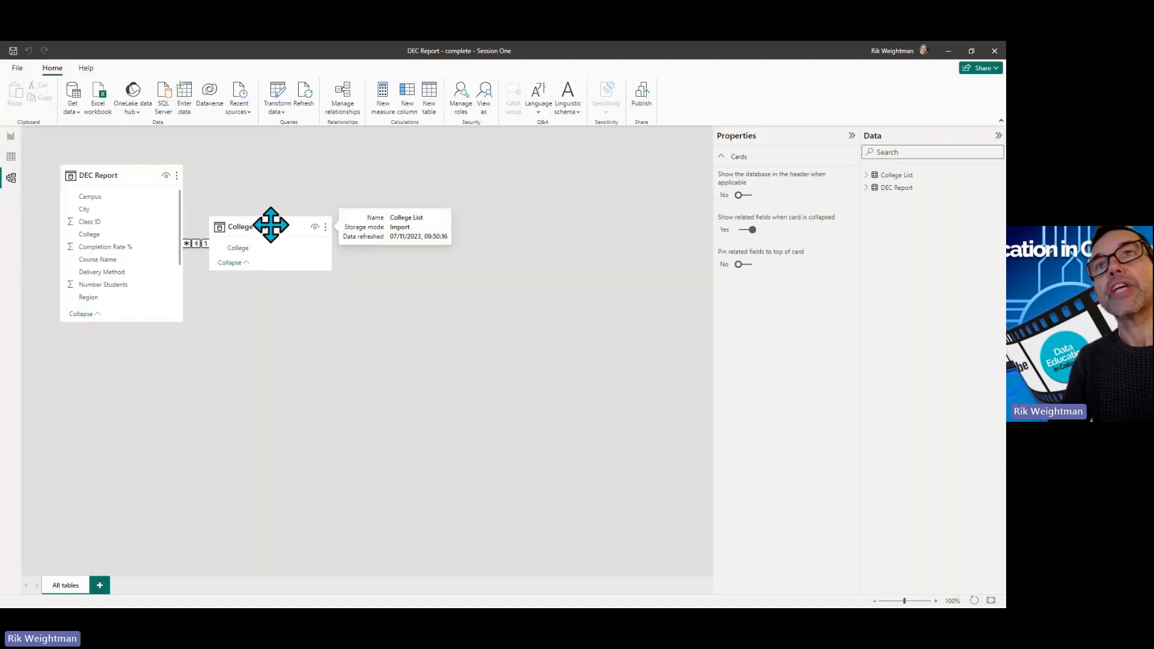
left_click_drag(271, 224, 357, 222)
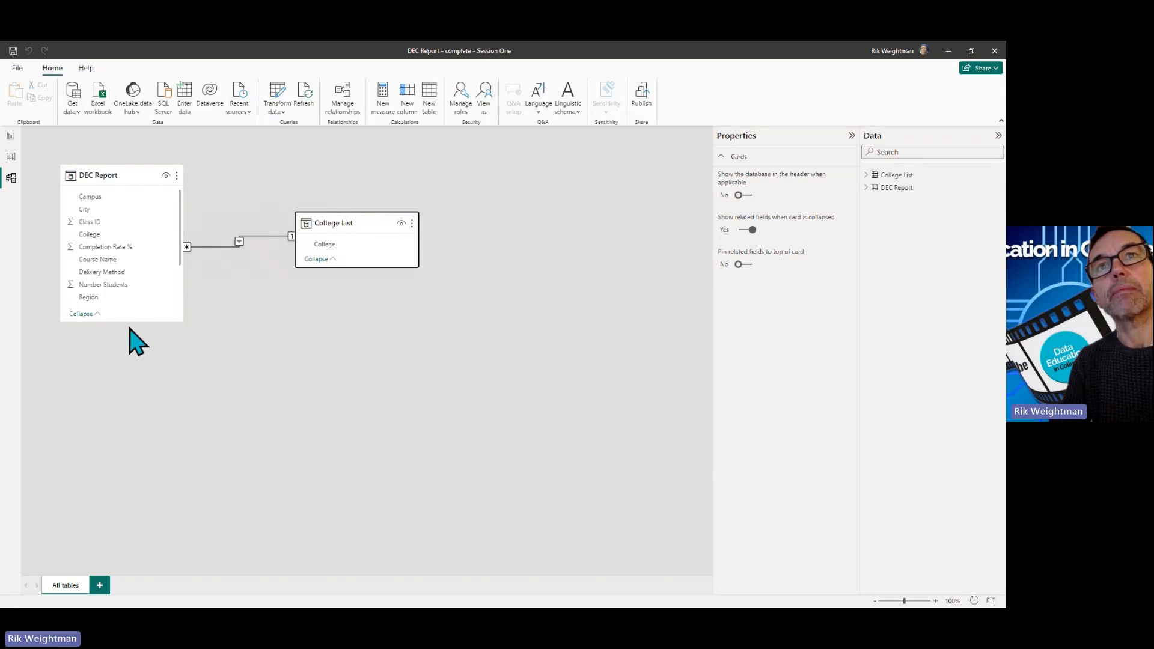
left_click_drag(130, 321, 134, 501)
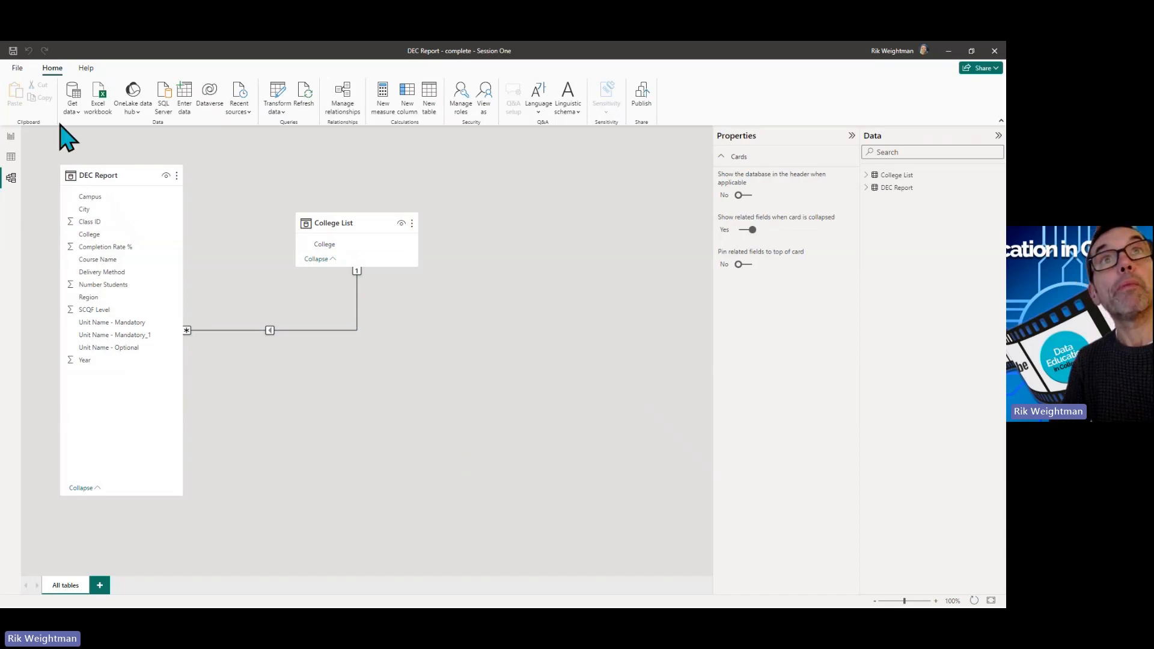
- Add a new page to the report and name it "Delvery Methods Analysis"
left_click(11, 137)
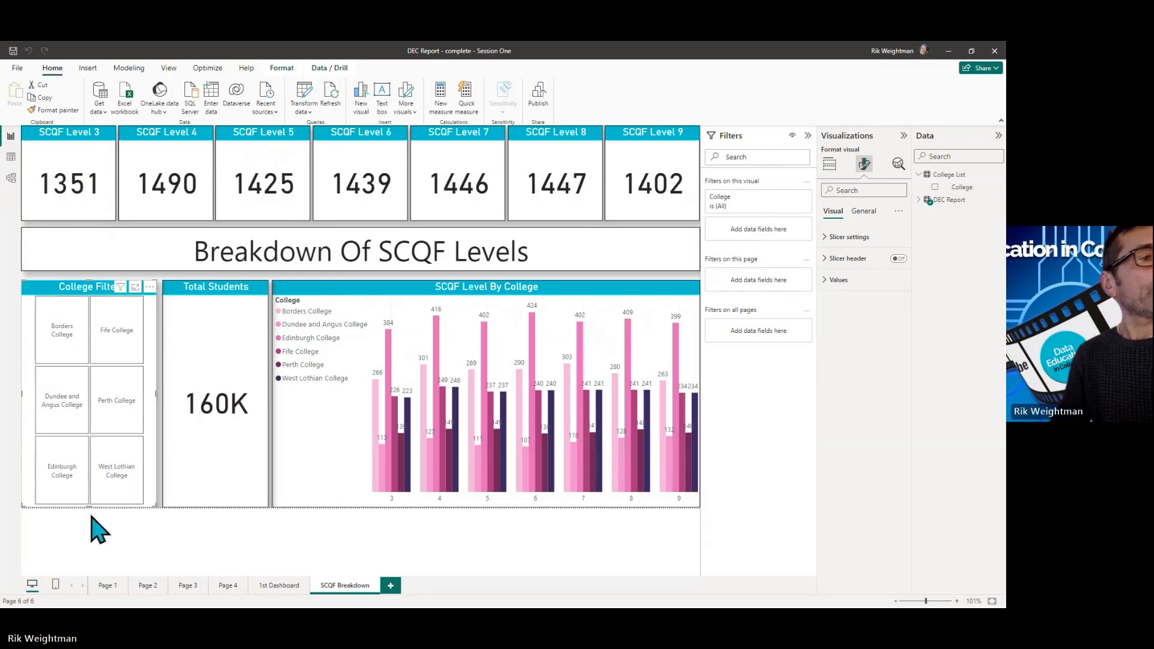
left_click(390, 588)
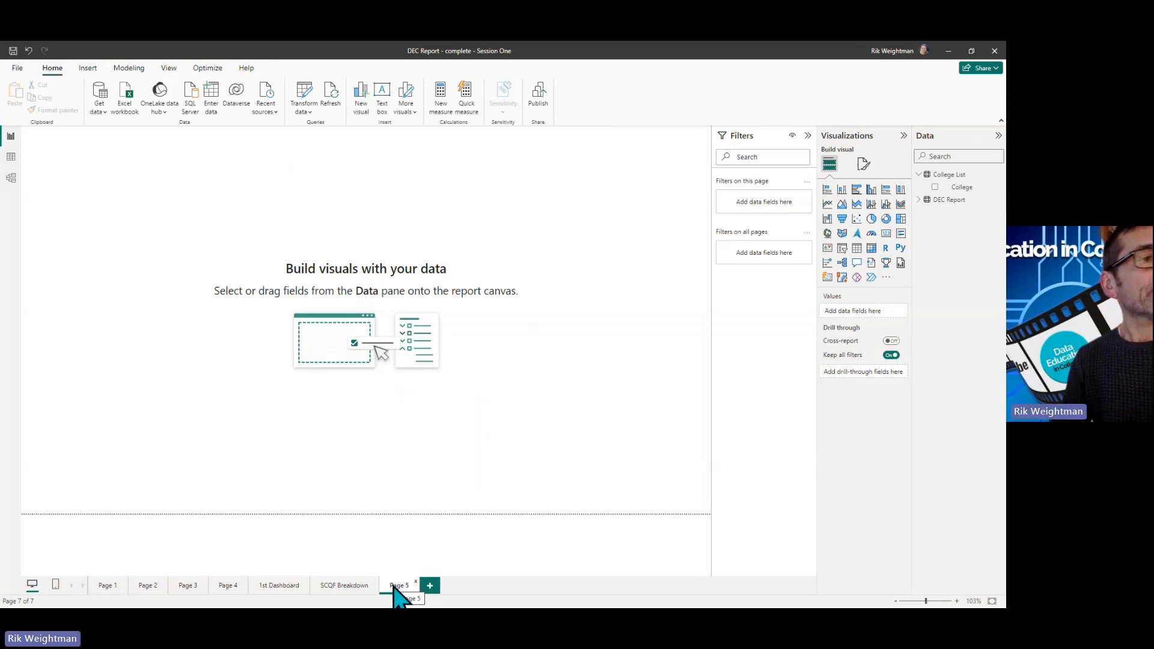
double_click(399, 586)
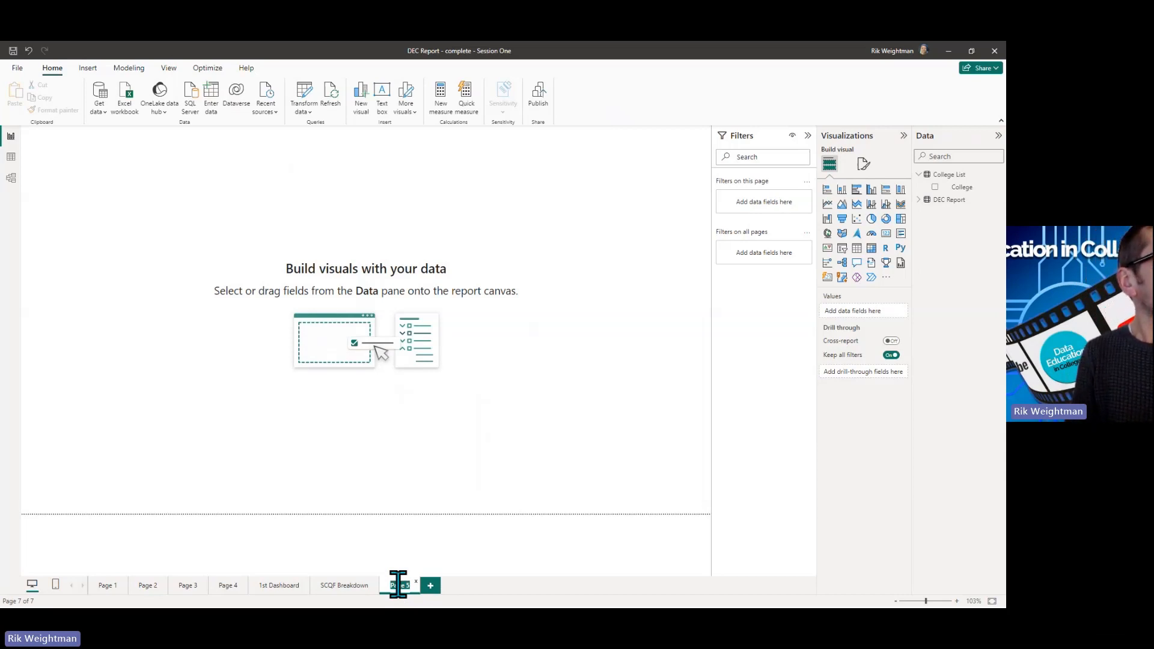
key("BackSpace")
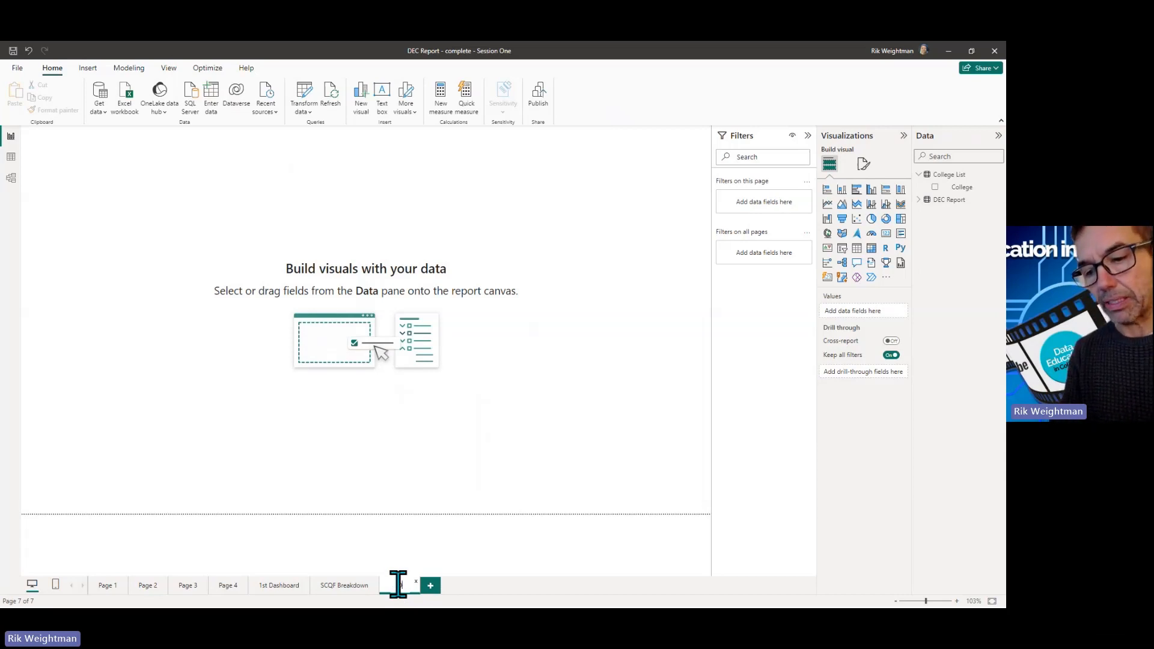
type("Deliver")
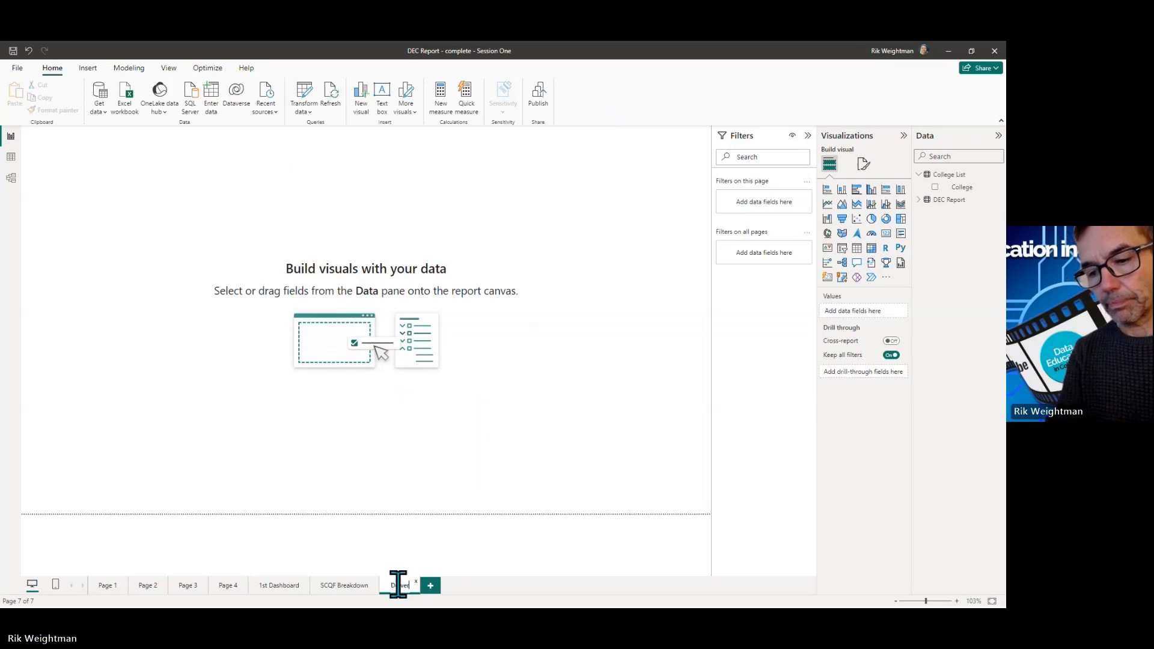
type("y Metho")
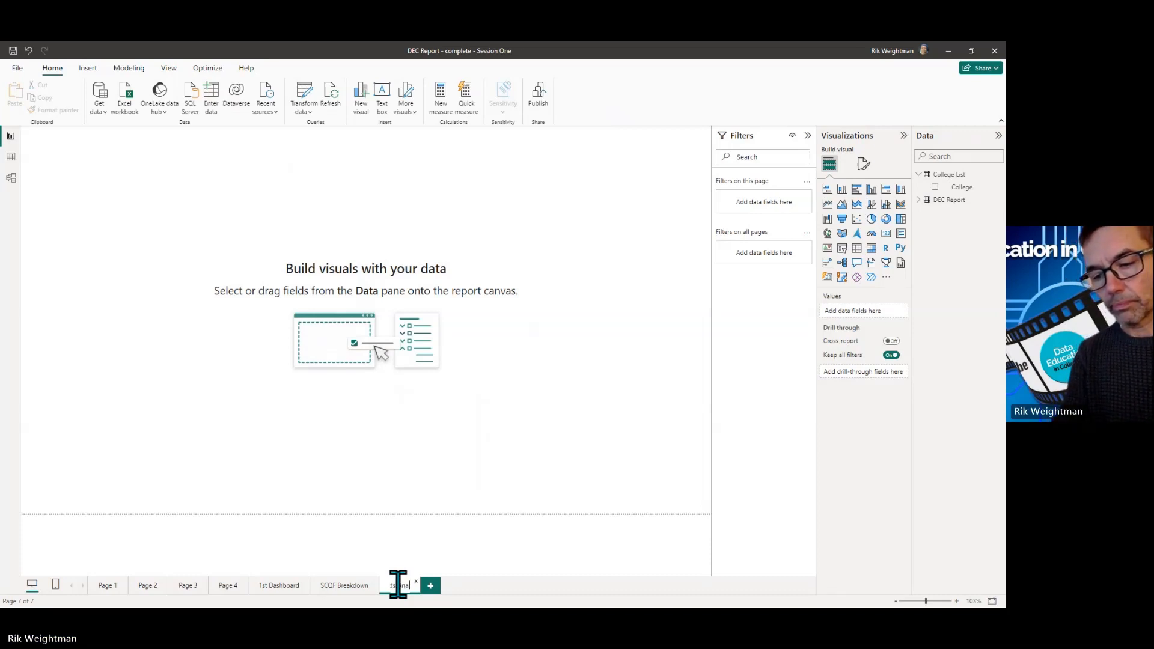
key("Return")
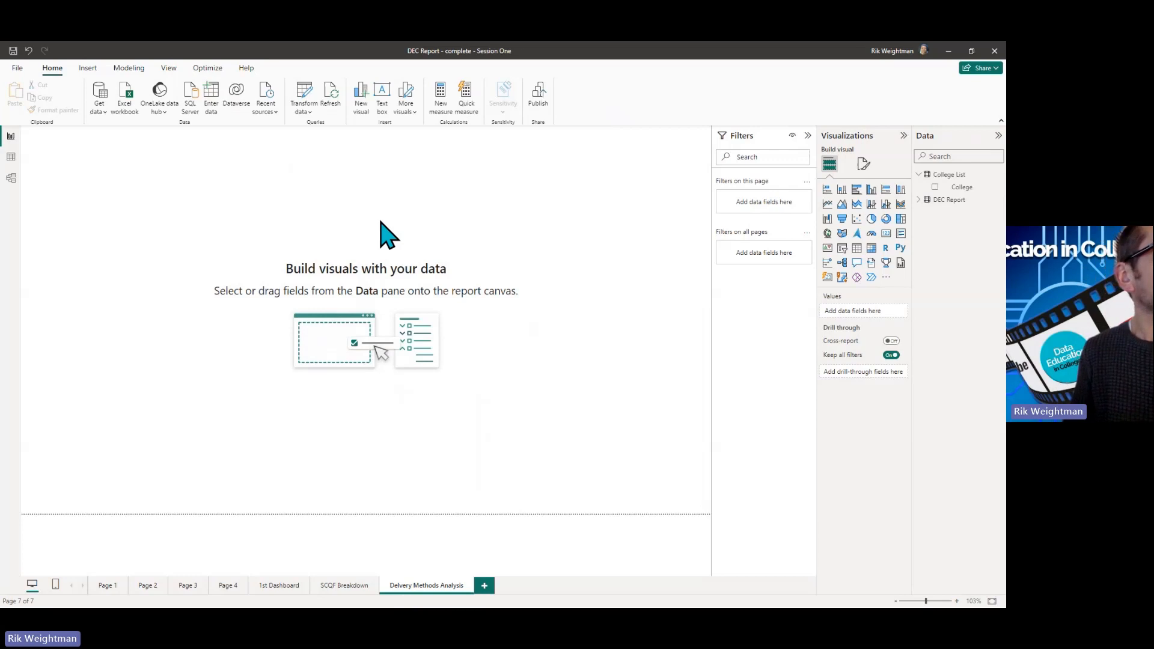
- Add a clustered column chart about two-thirds of the page wide, with College from the College List table on the X-axis
left_click(873, 191)
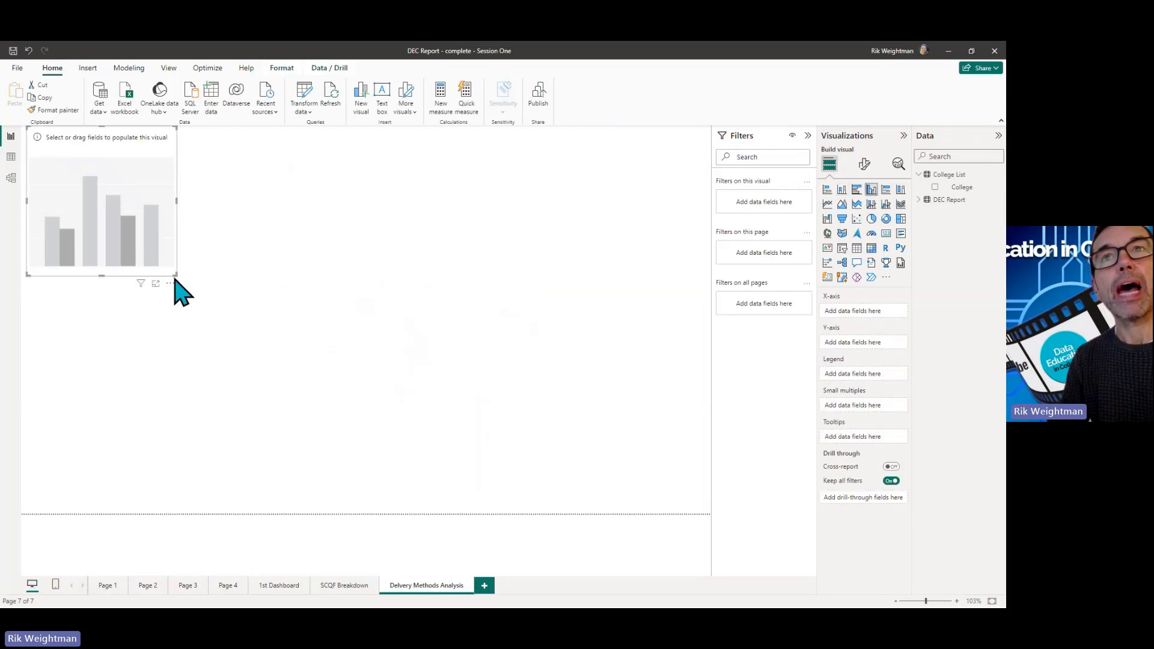
left_click_drag(175, 273, 470, 352)
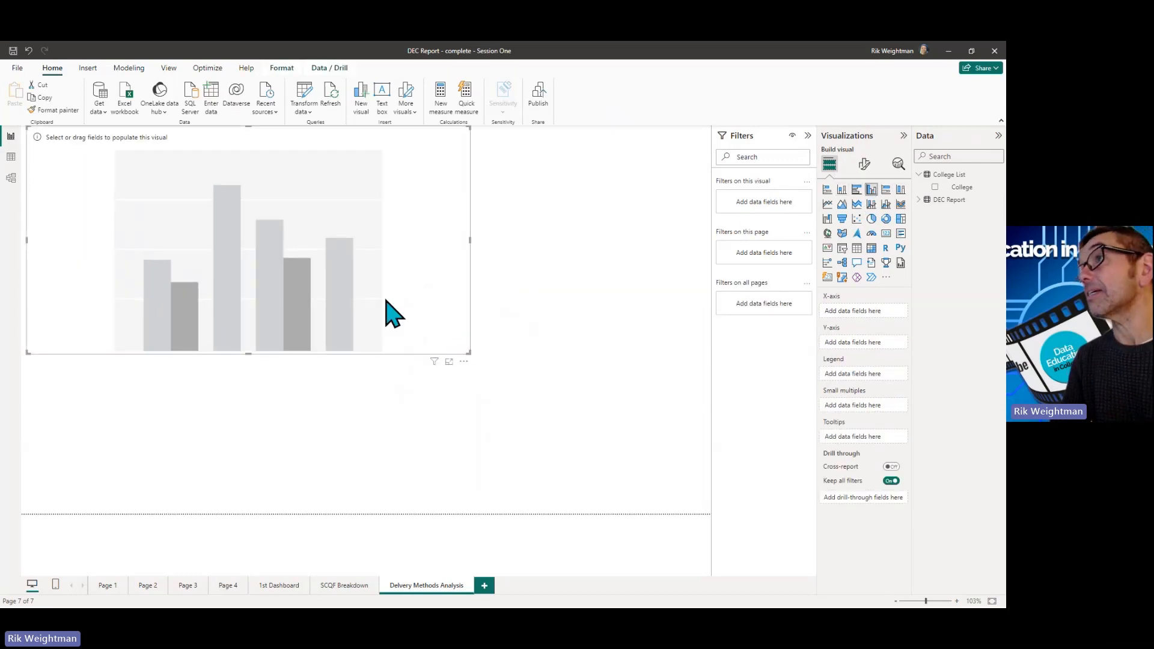
left_click(920, 200)
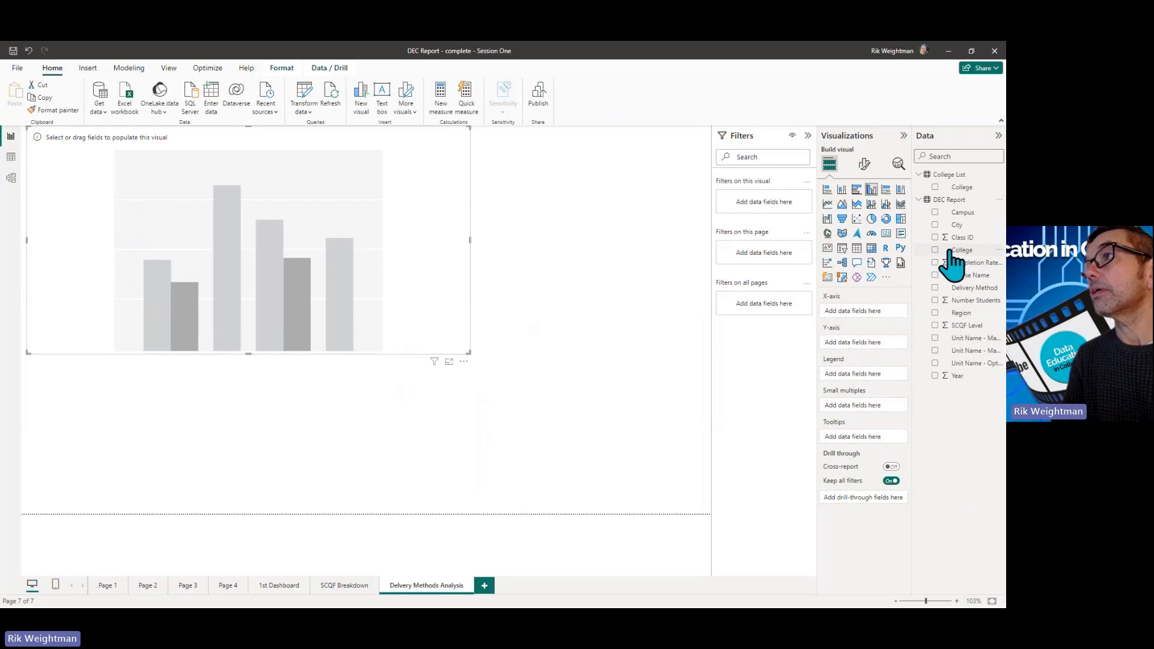
left_click(934, 188)
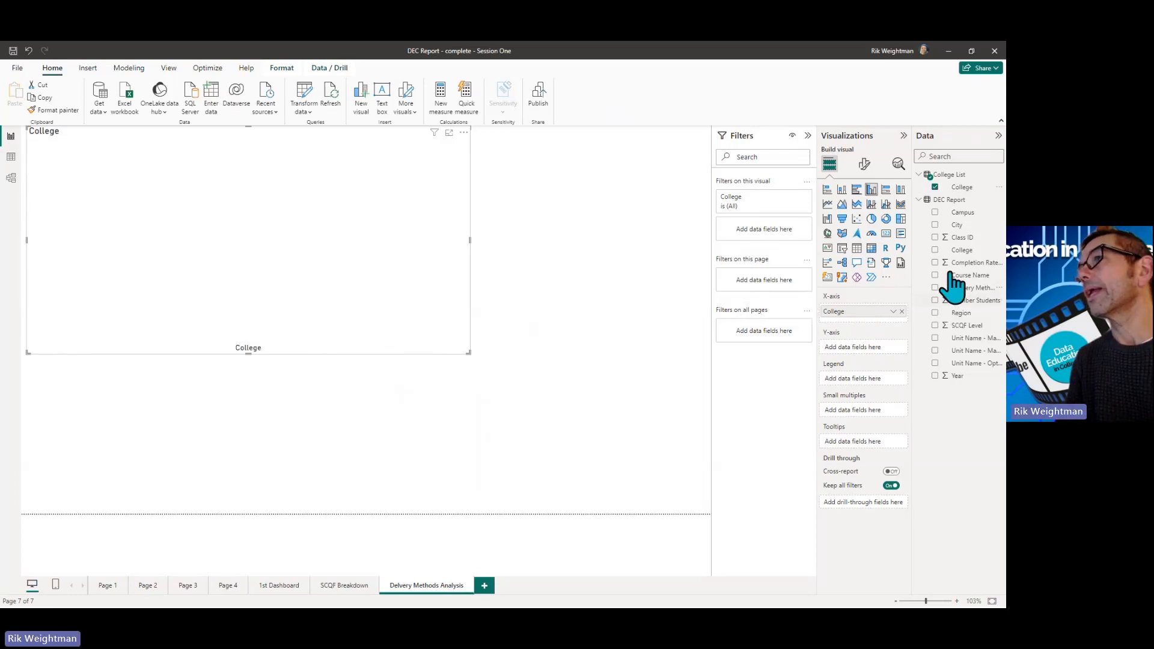
- Plot the average of Completion Rate % on the chart's Y-axis, with Delivery Method as the legend
left_click(936, 262)
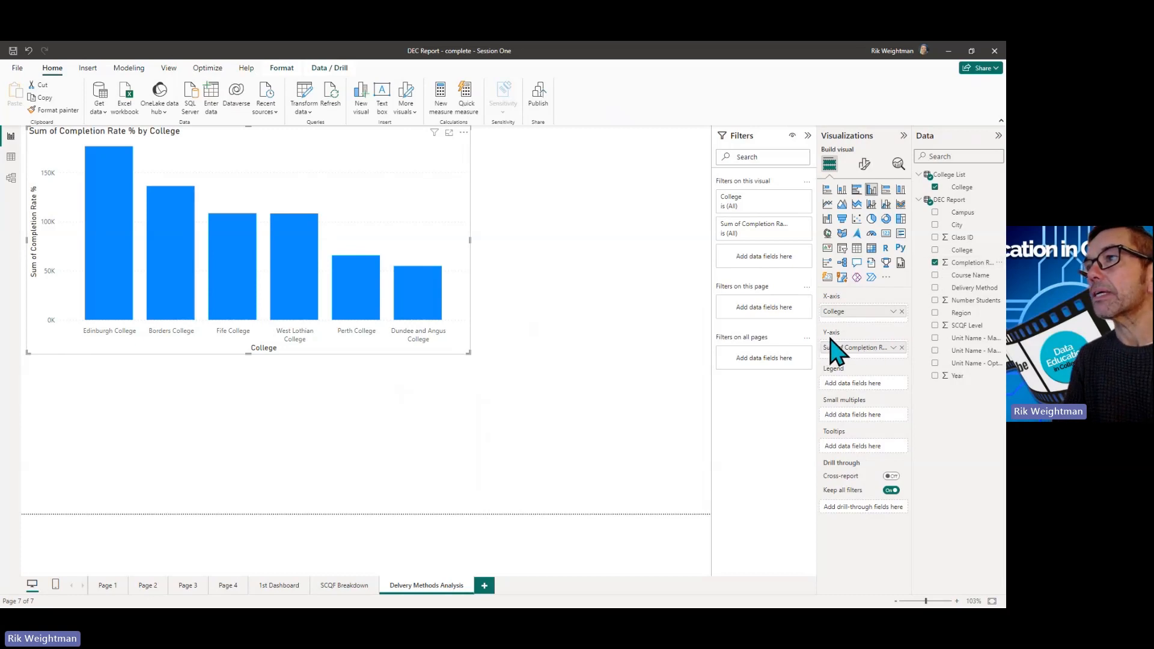
left_click(894, 348)
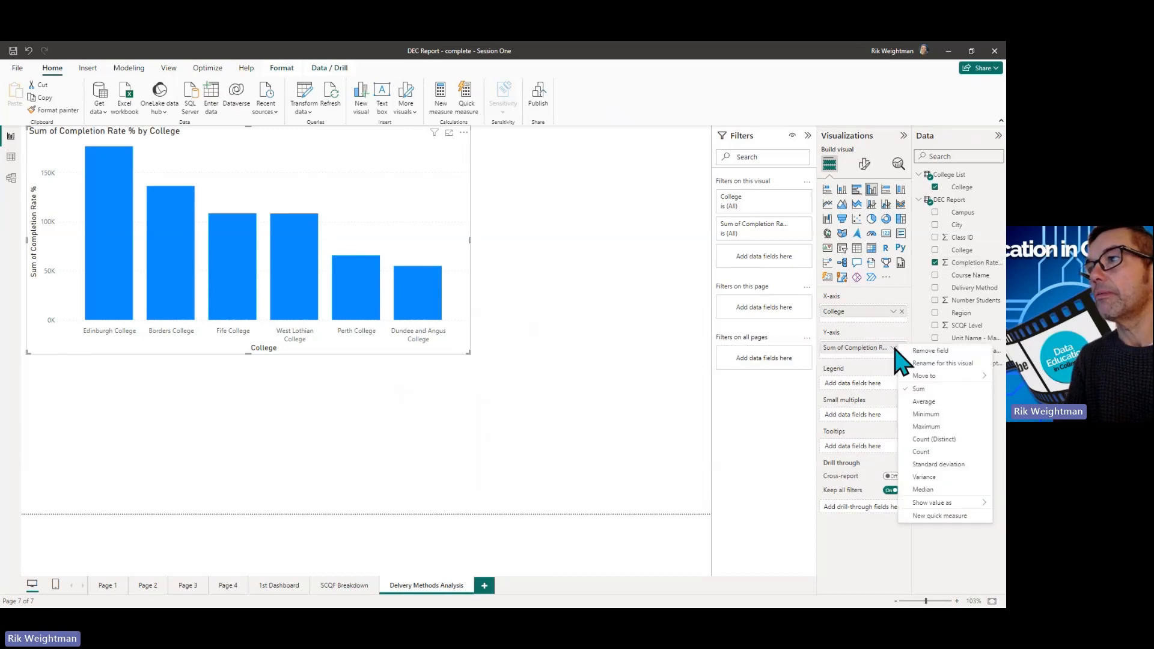
left_click(929, 401)
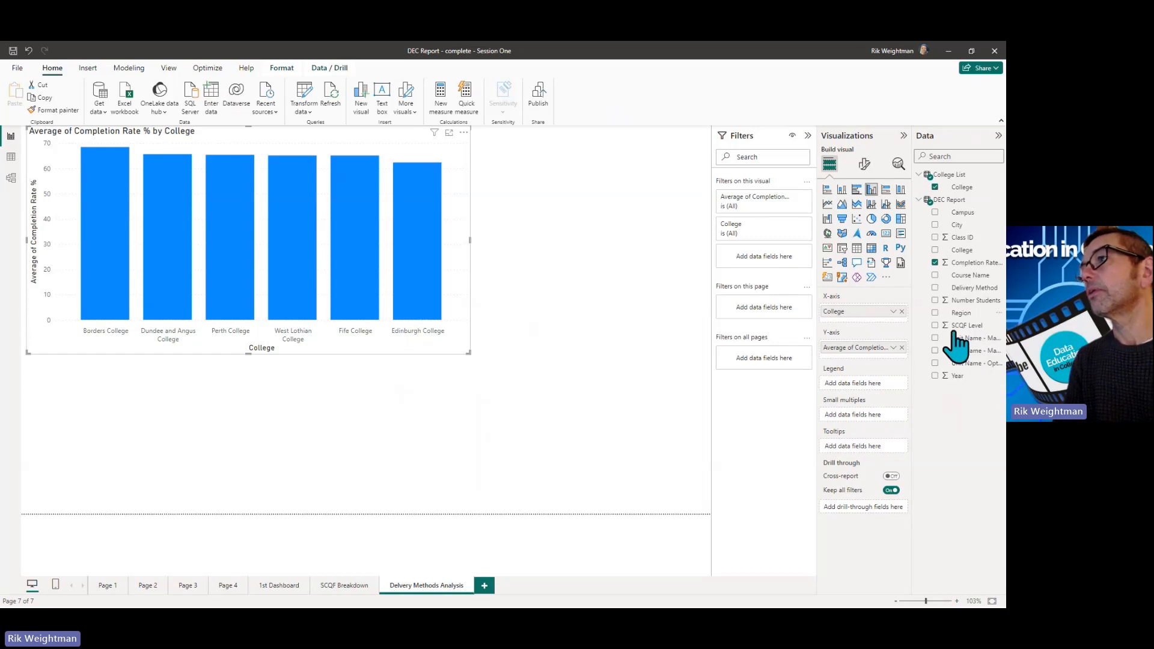
left_click(934, 288)
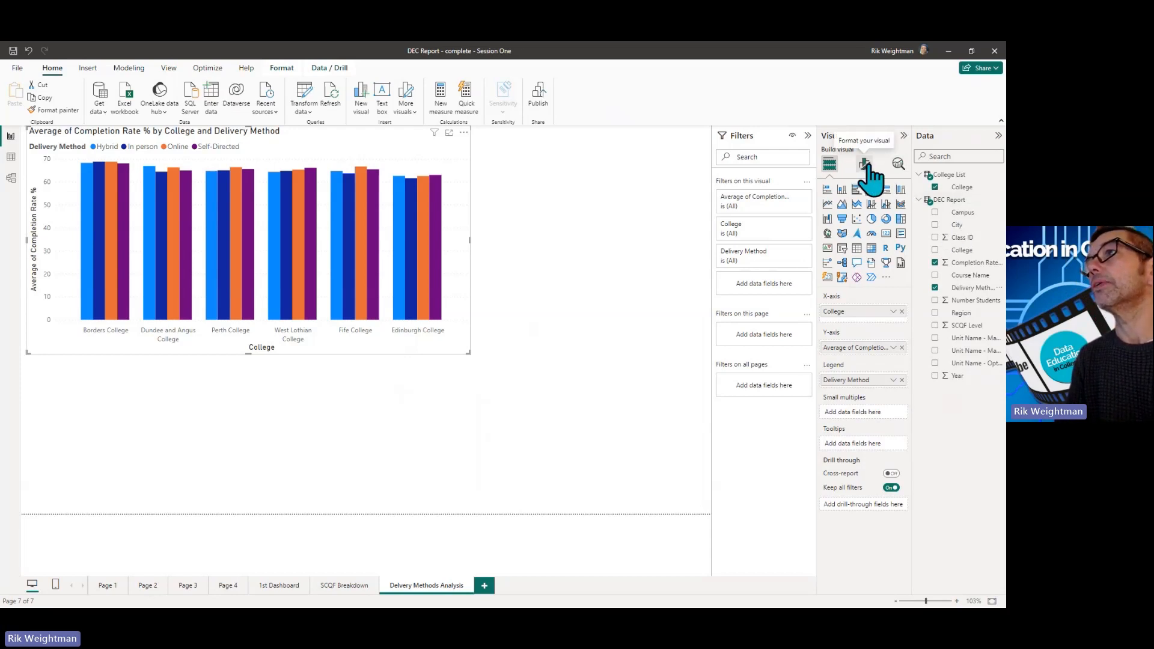
- Change the chart's title text to "Completion Rate Percentage By College And Delivery Method"
left_click(866, 165)
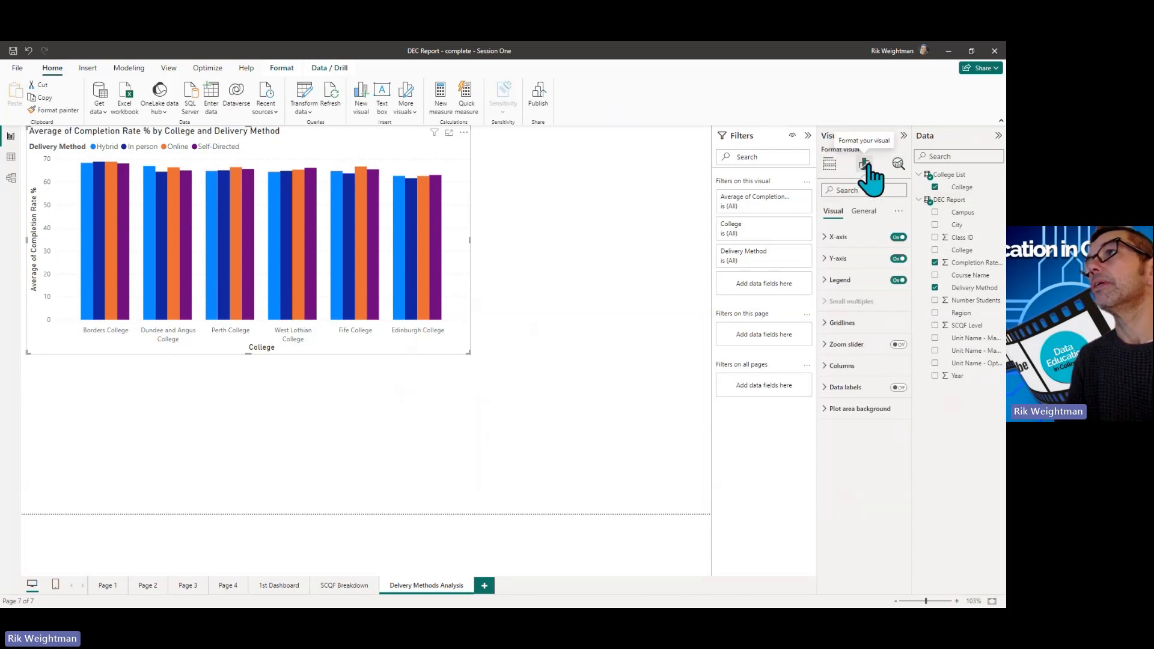
left_click(864, 213)
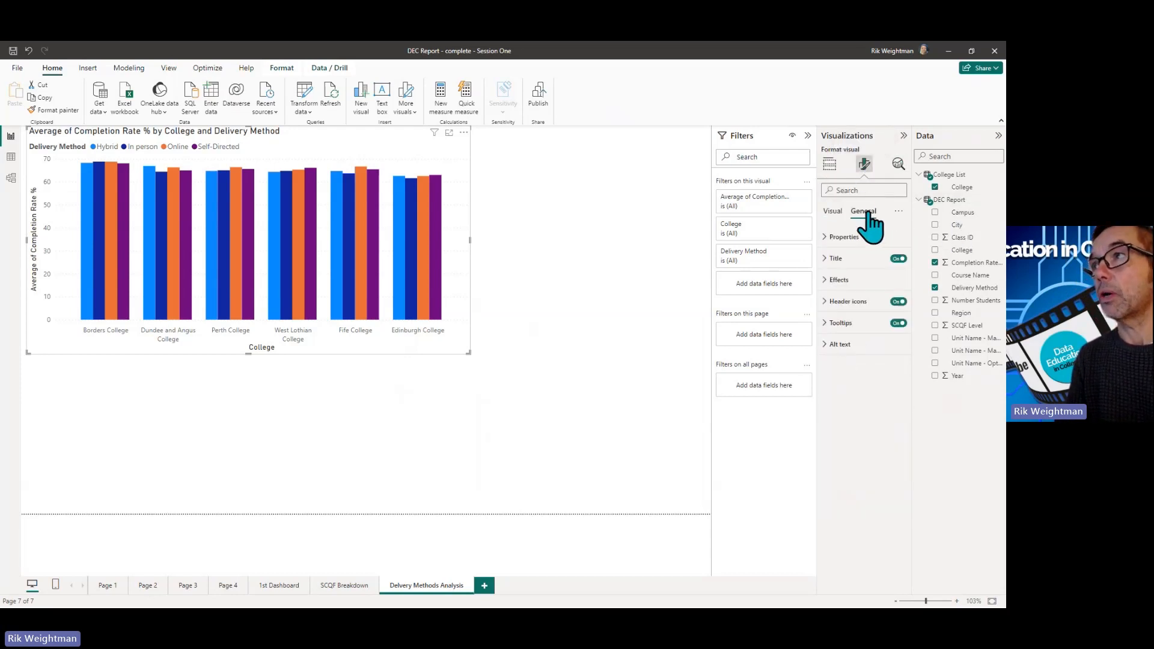
left_click(857, 258)
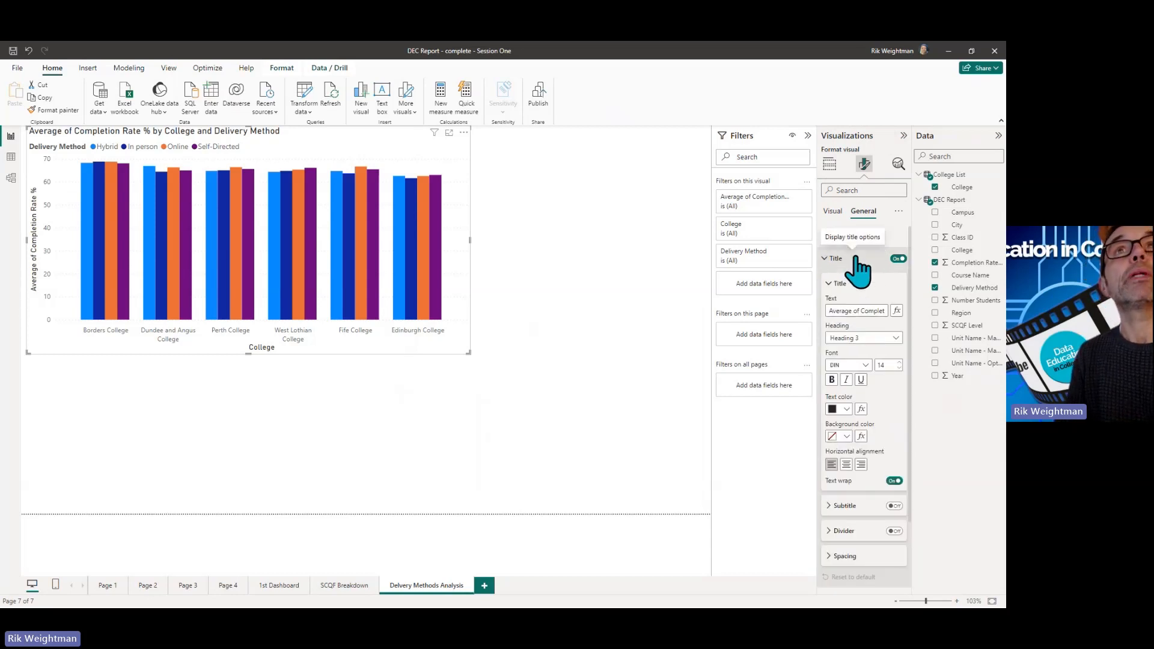
triple_click(850, 310)
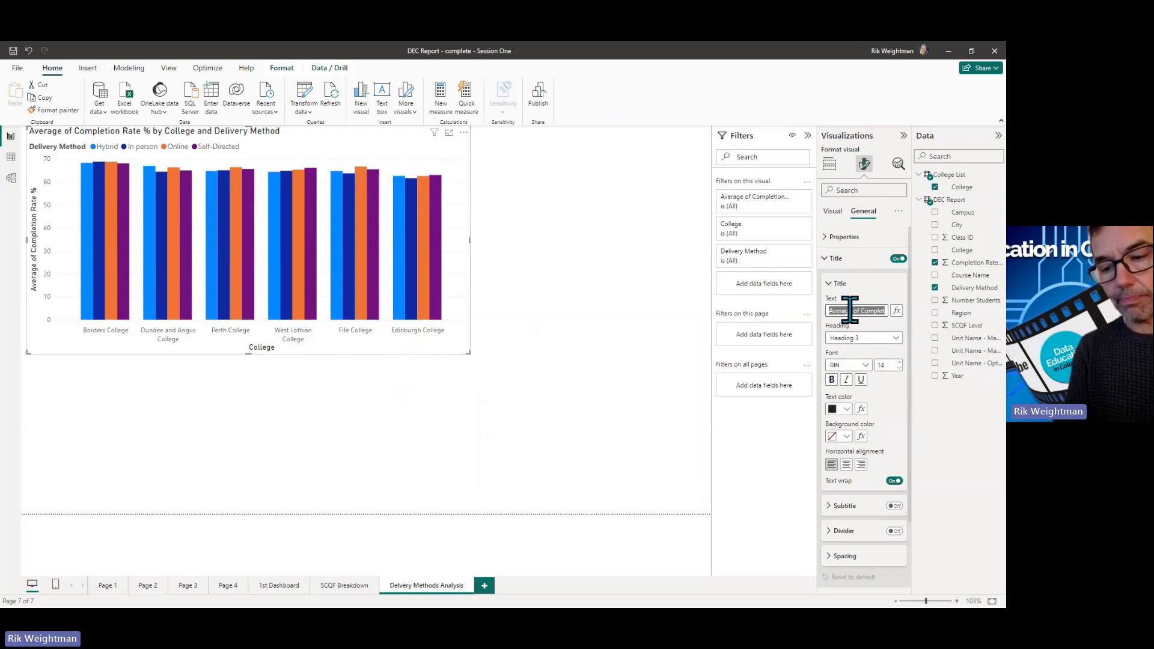
type("Compl")
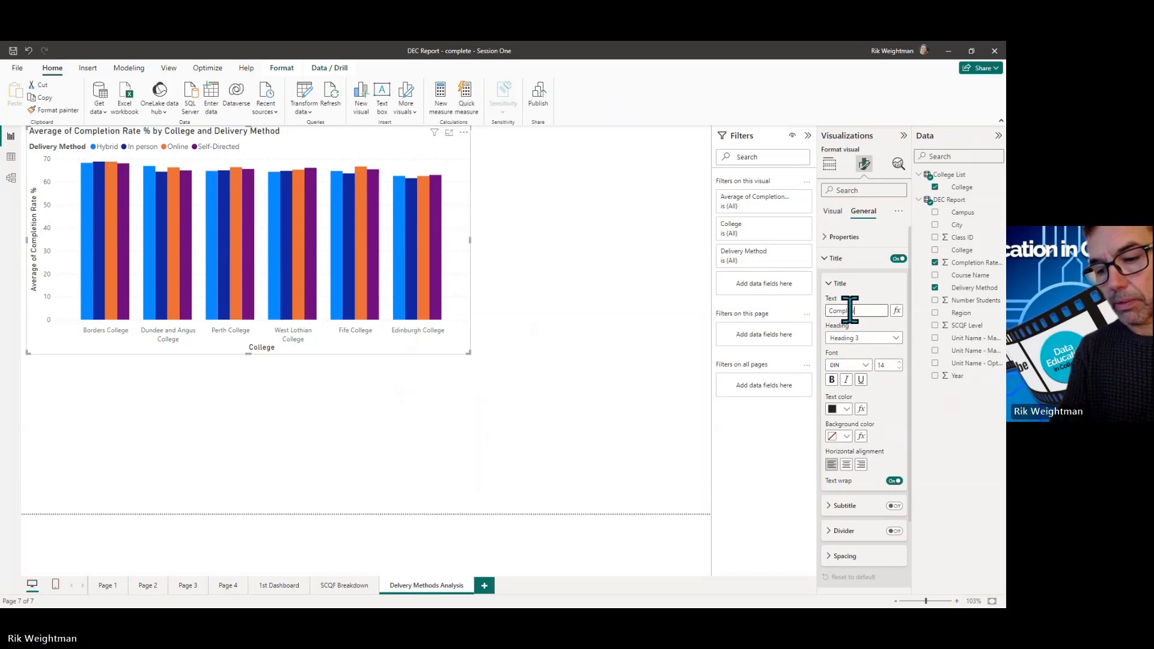
type("etion Rate")
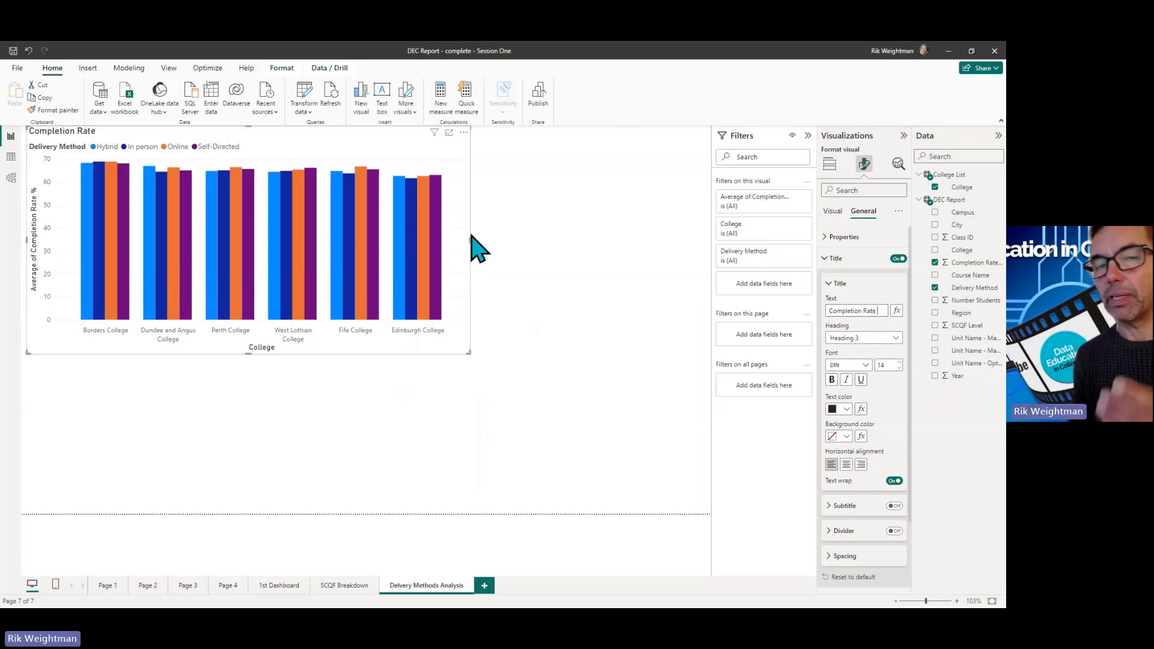
type(" Perce")
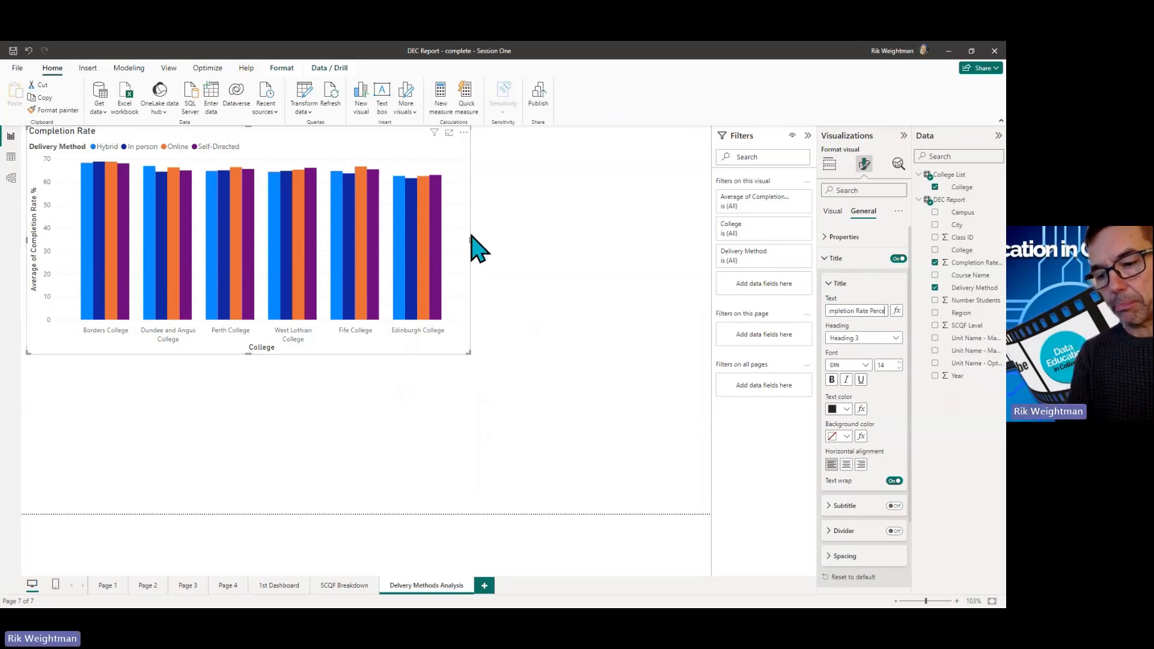
type("ntage By")
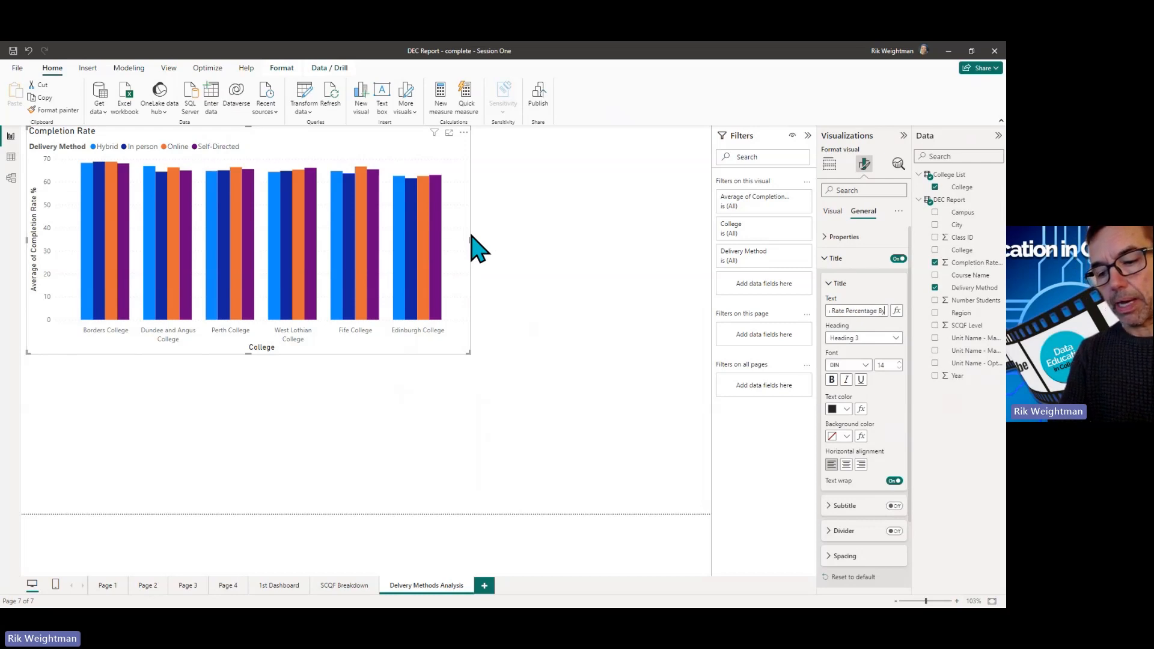
type(" College")
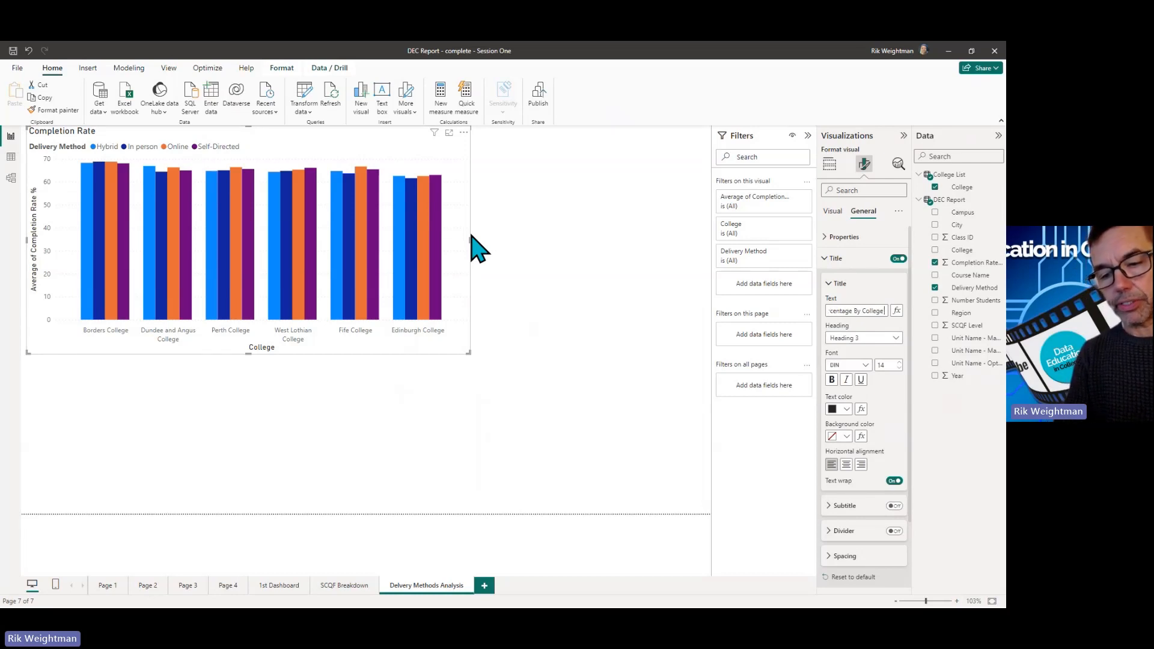
type(" And De")
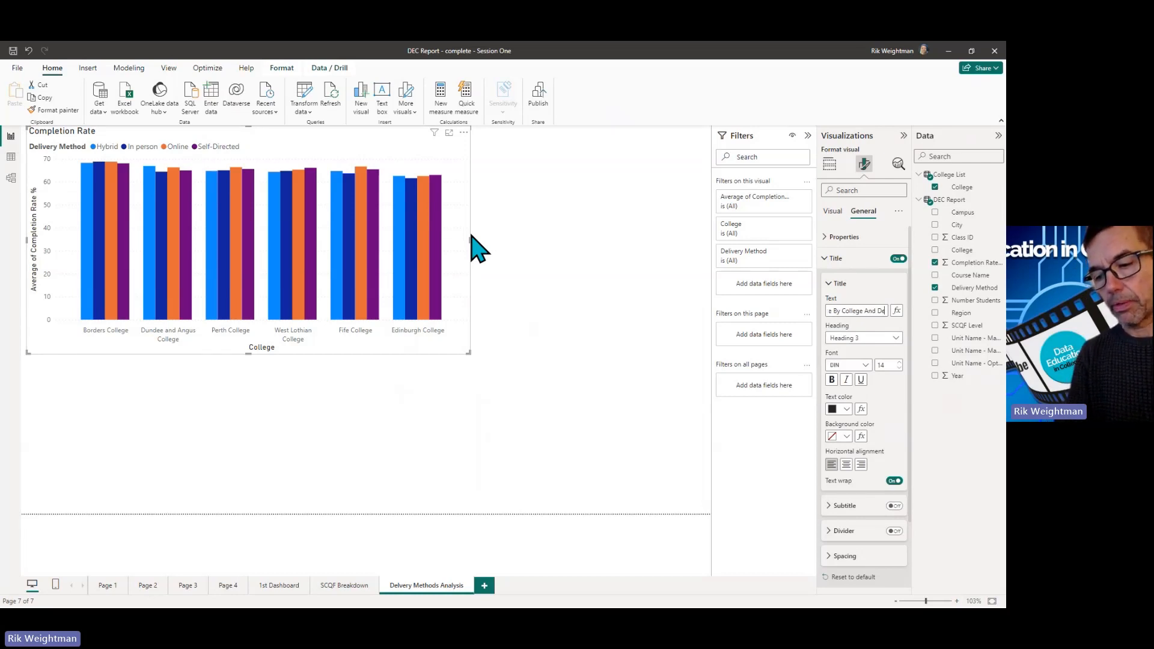
type("livery Method")
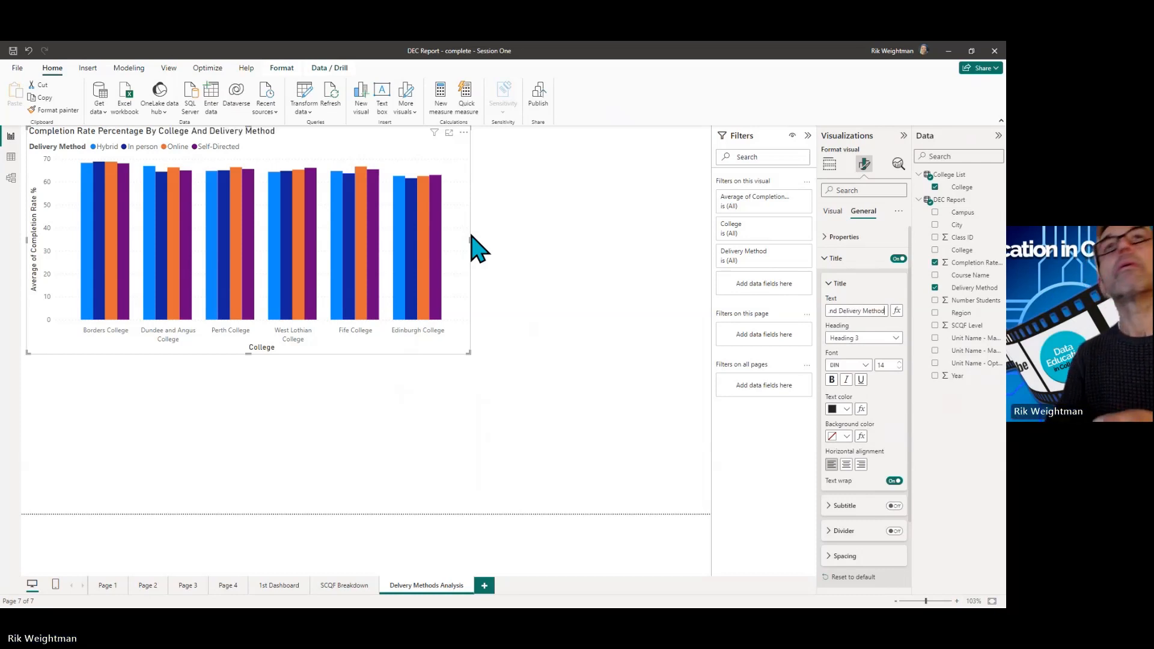
- Format the chart title at font size 16 with white text on a teal background, and center it
left_click(899, 362)
left_click(899, 362)
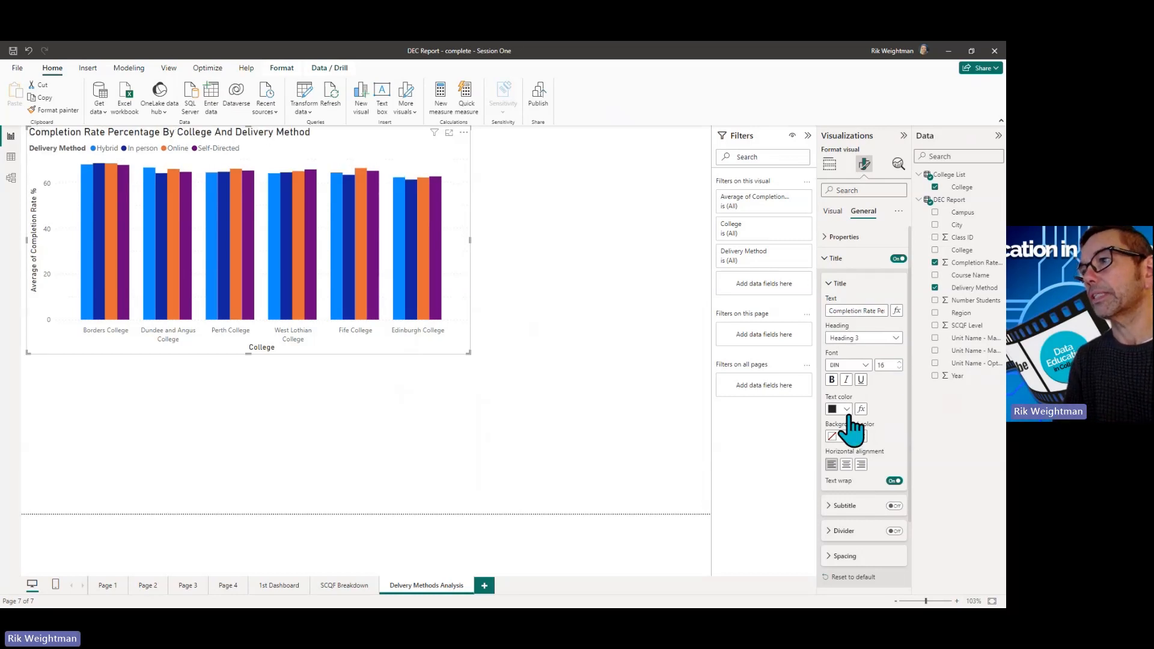
left_click(847, 410)
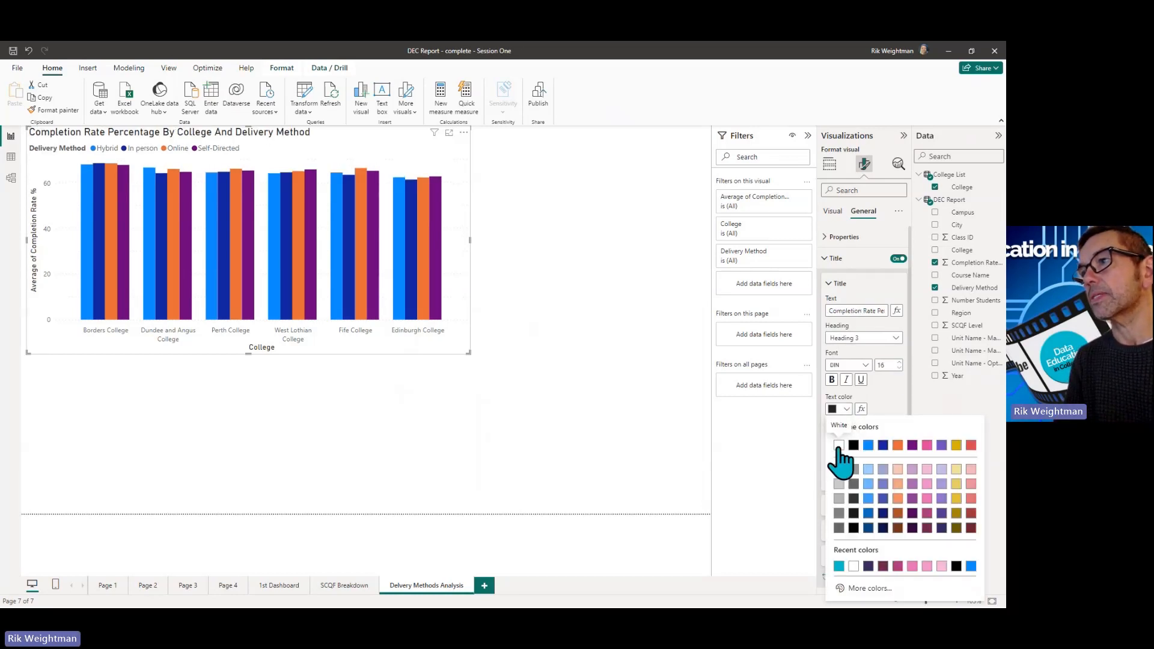
left_click(839, 445)
left_click(844, 436)
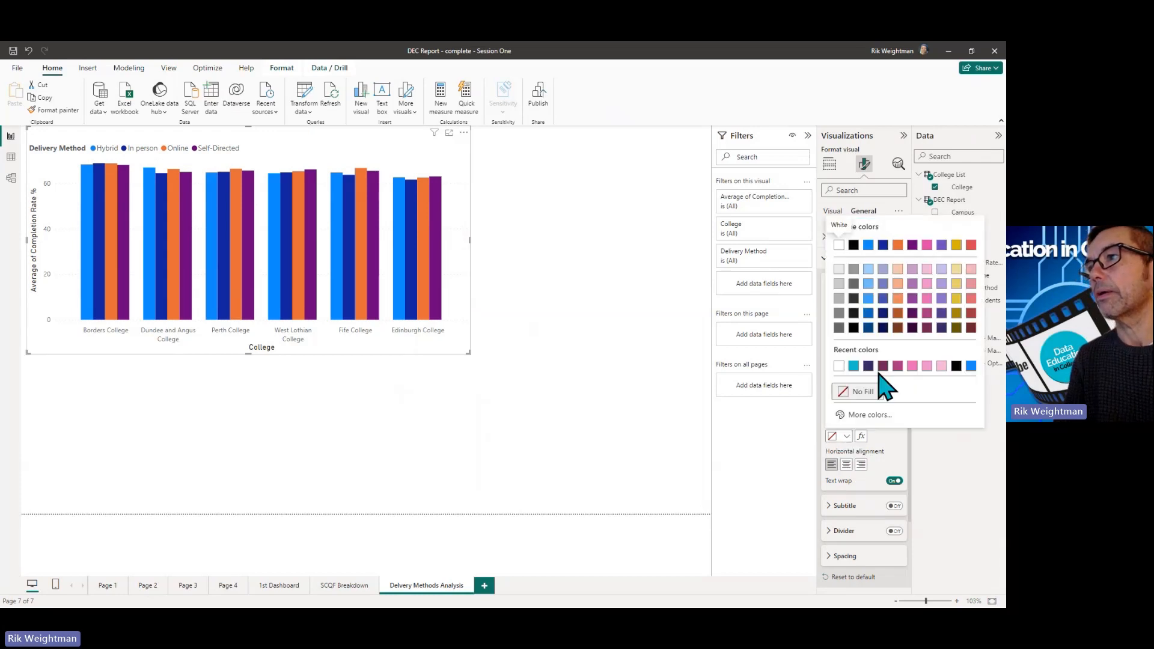
left_click(853, 366)
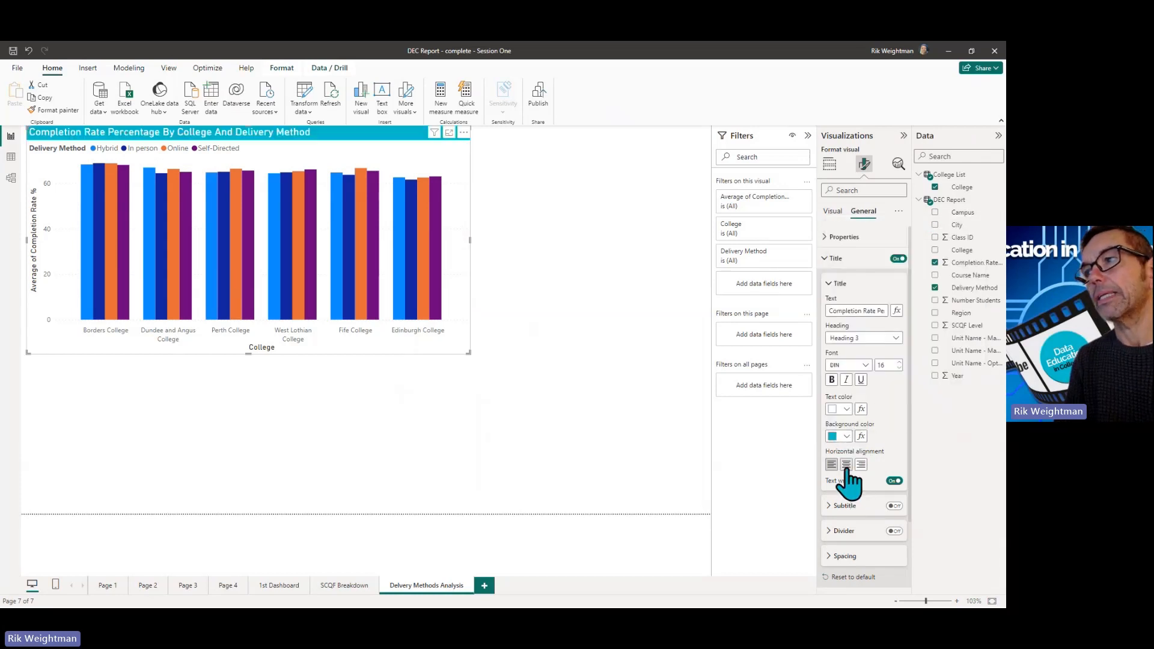
left_click(847, 465)
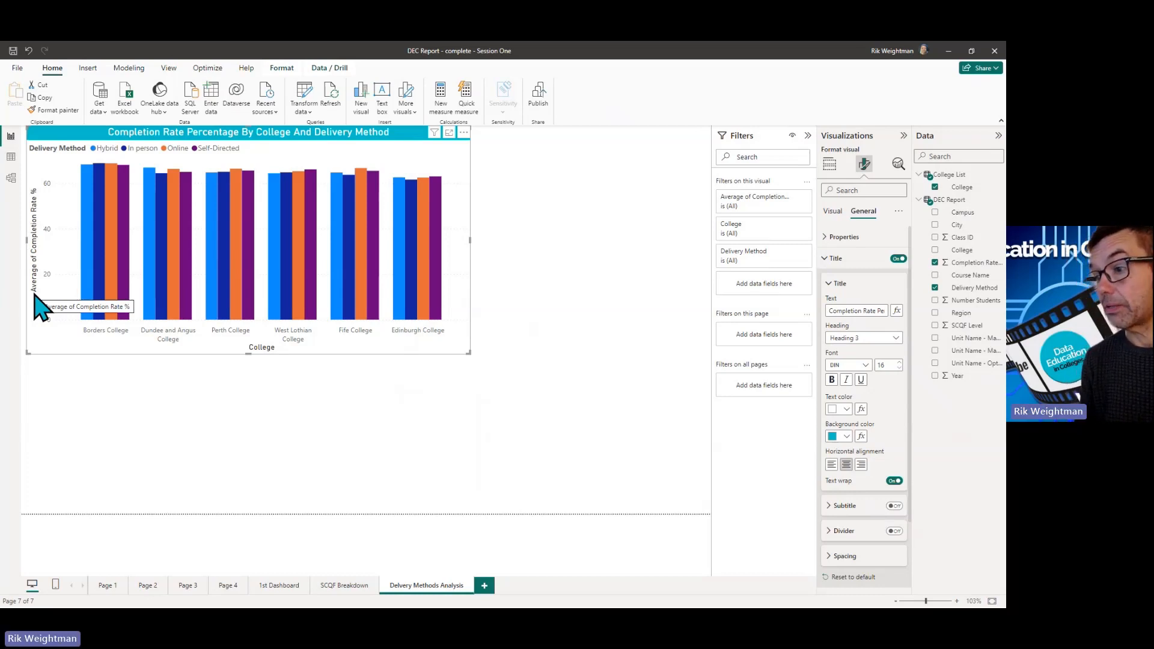
- Turn on the visual border and the shadow for the column chart
left_click(834, 259)
left_click(837, 279)
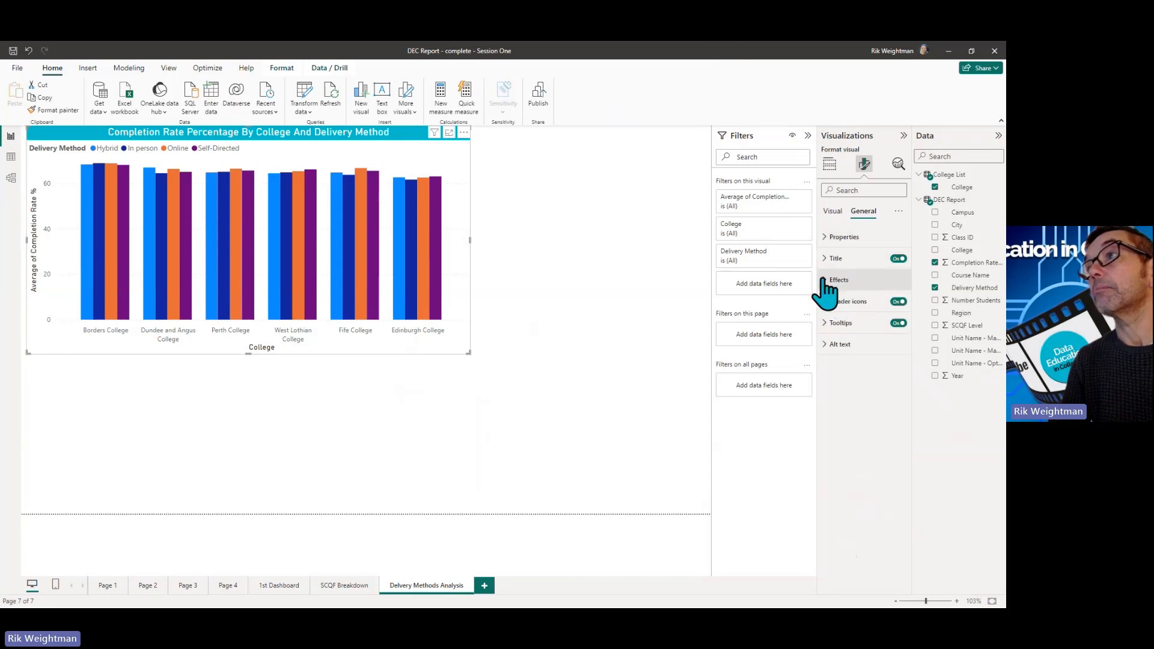
left_click(832, 304)
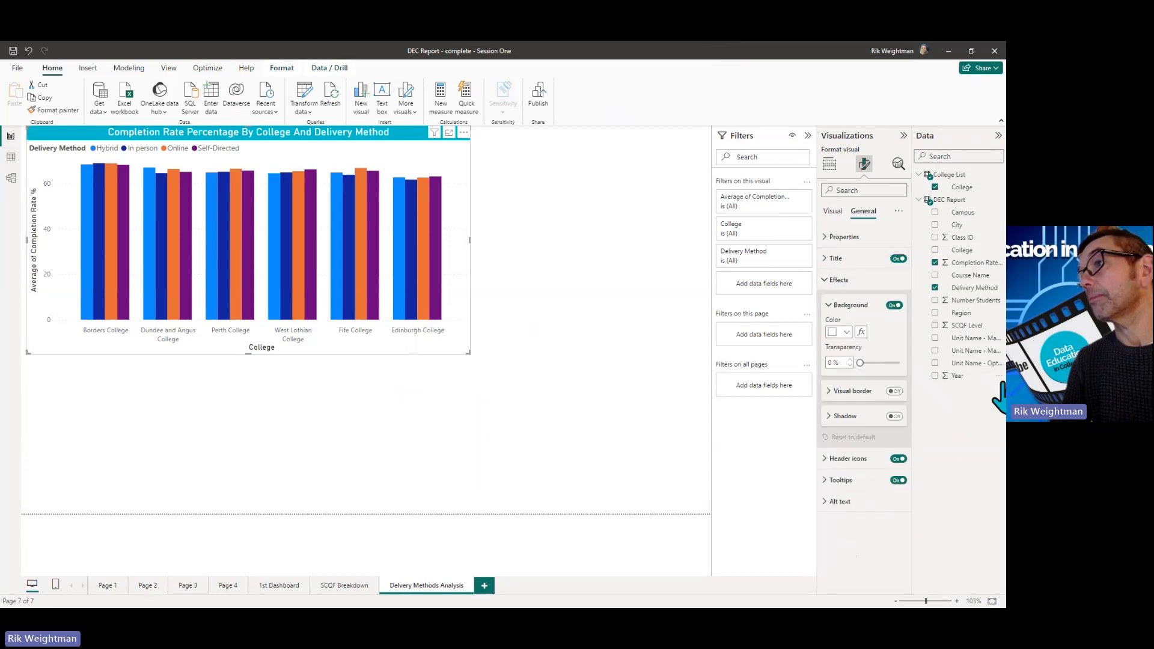
left_click(894, 391)
left_click(895, 415)
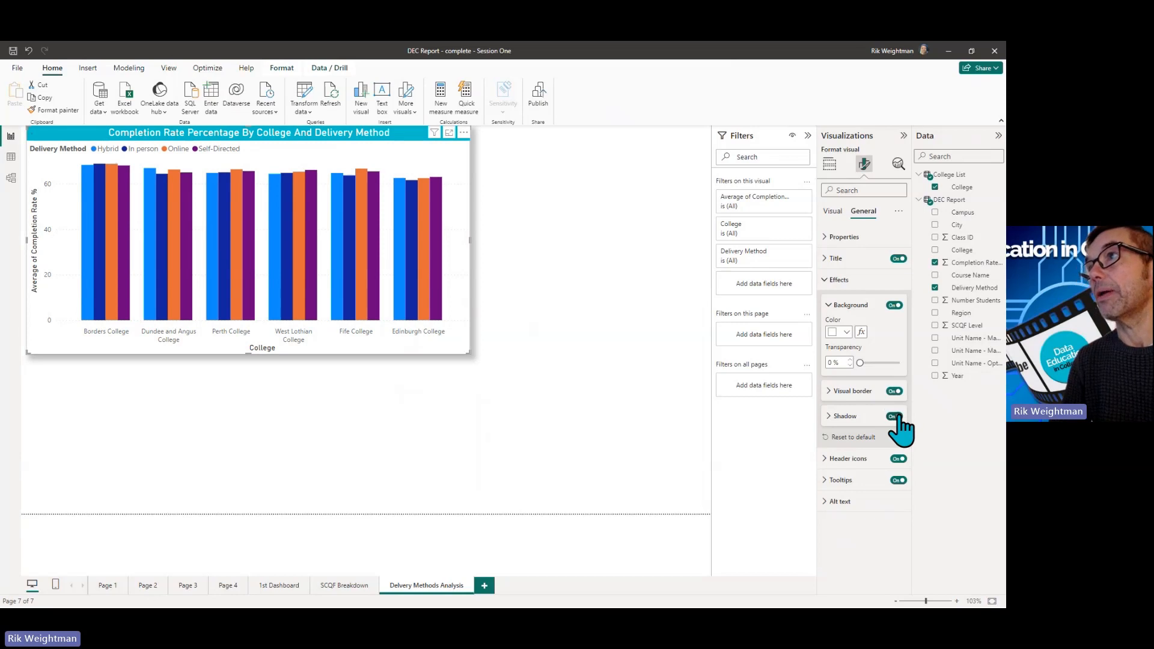
- Turn off the titles of both the X-axis and the Y-axis on the chart
left_click(832, 212)
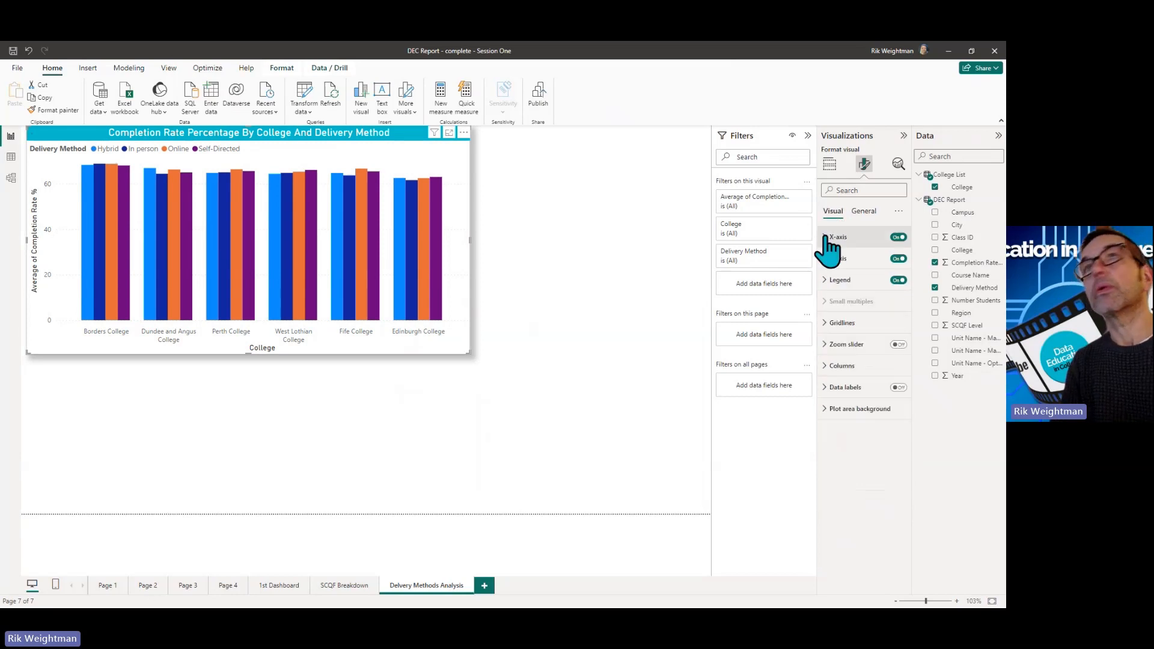
left_click(830, 238)
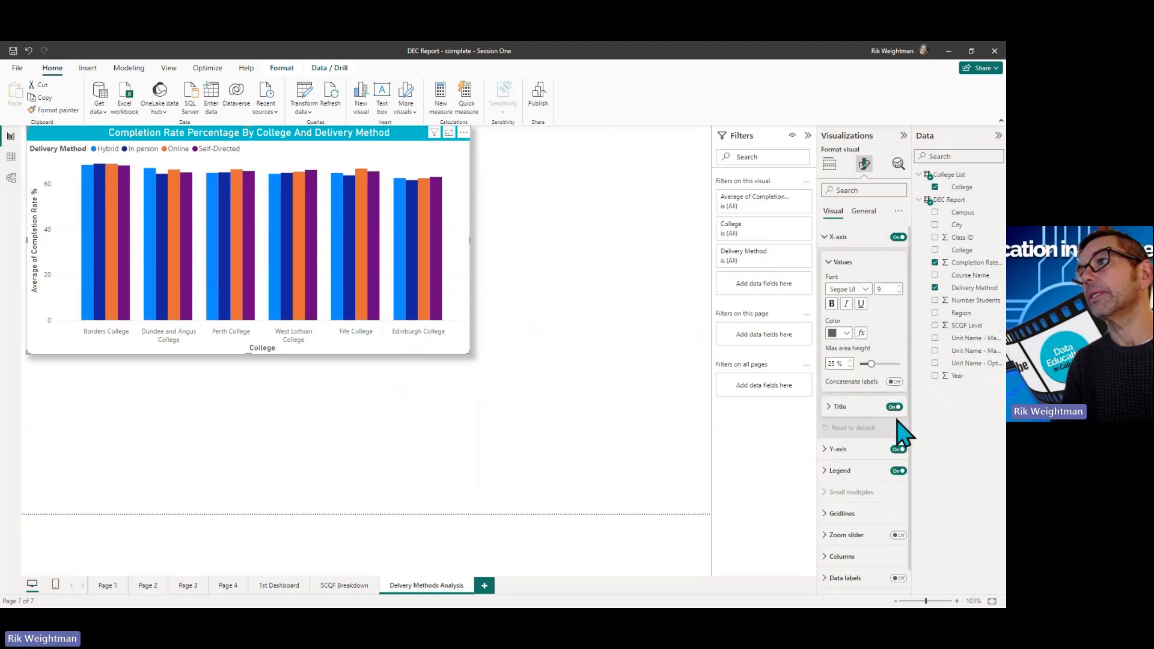
left_click(829, 237)
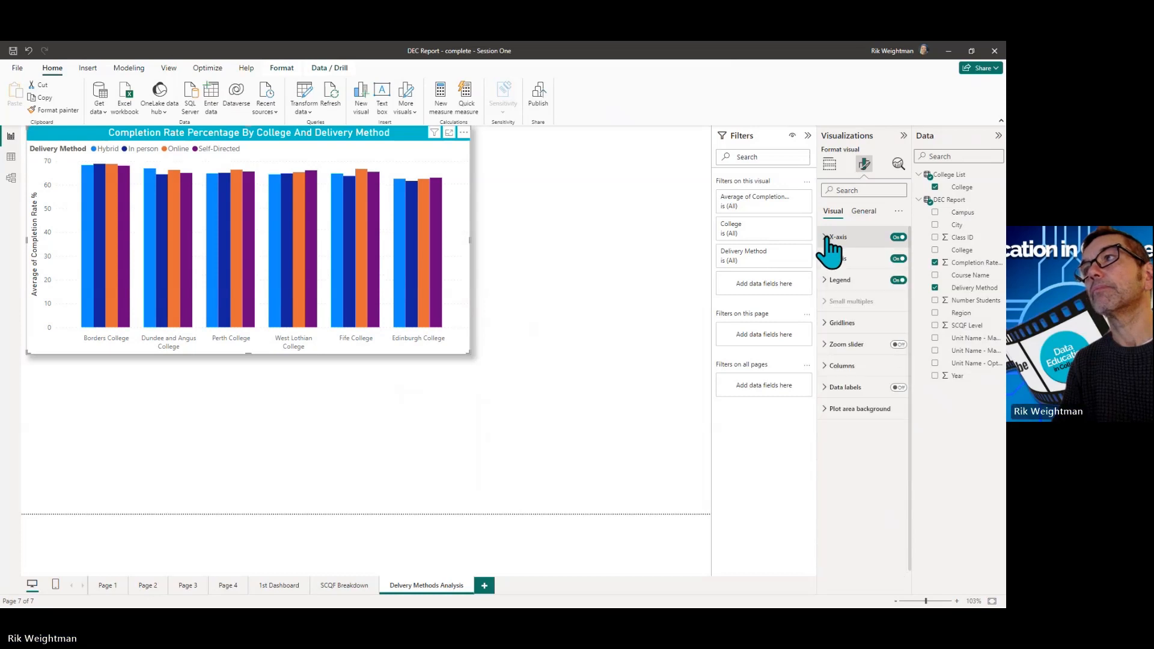
left_click(832, 260)
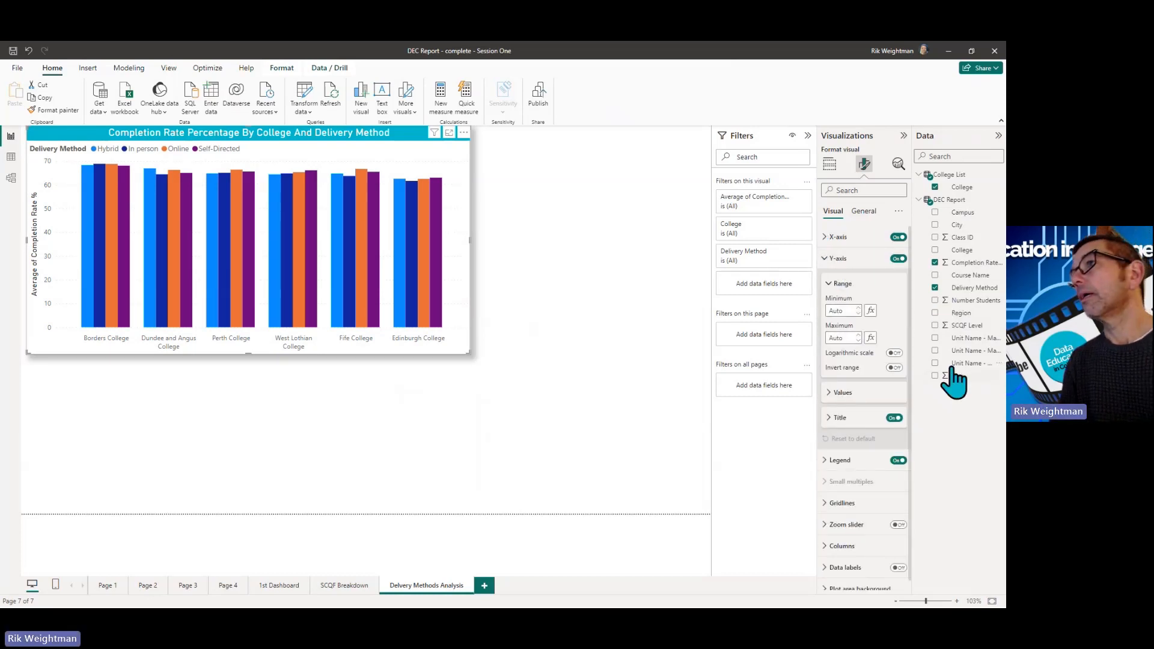
left_click(893, 417)
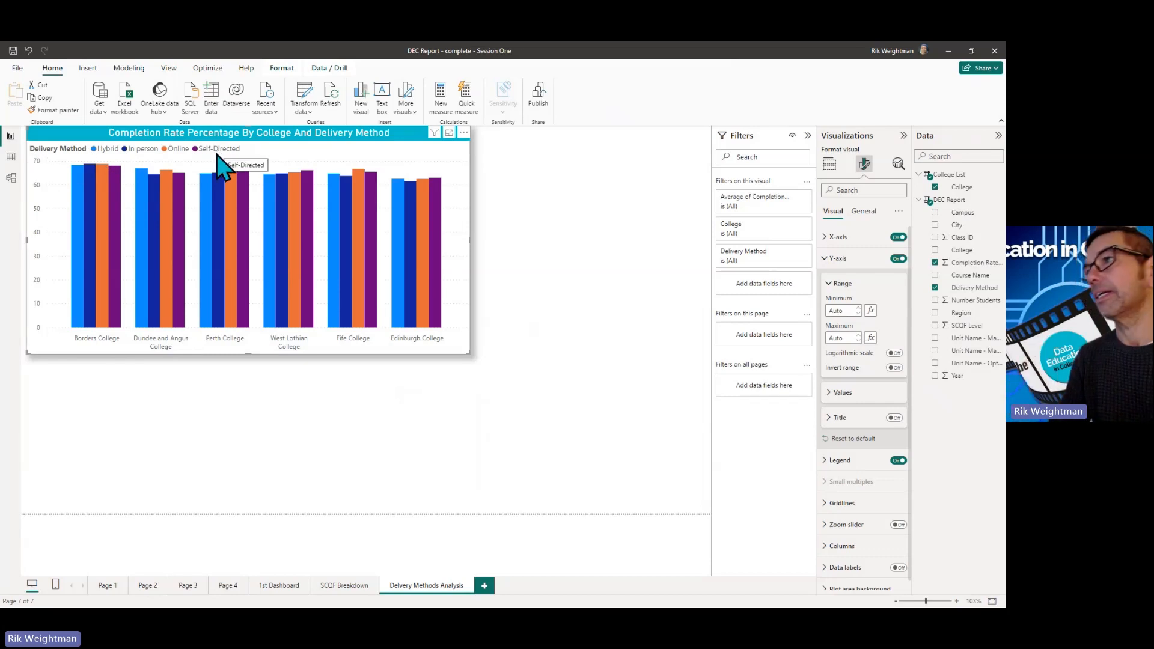
left_click(829, 260)
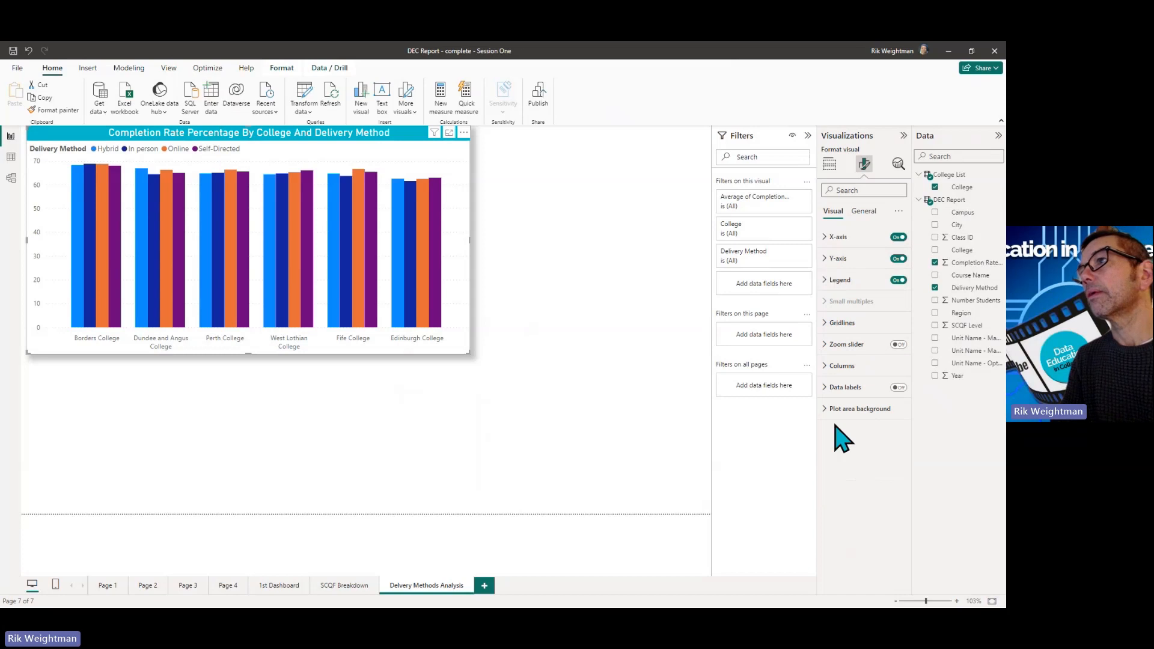
- Set the chart legend's position to Top left stacked
left_click(825, 280)
left_click(871, 333)
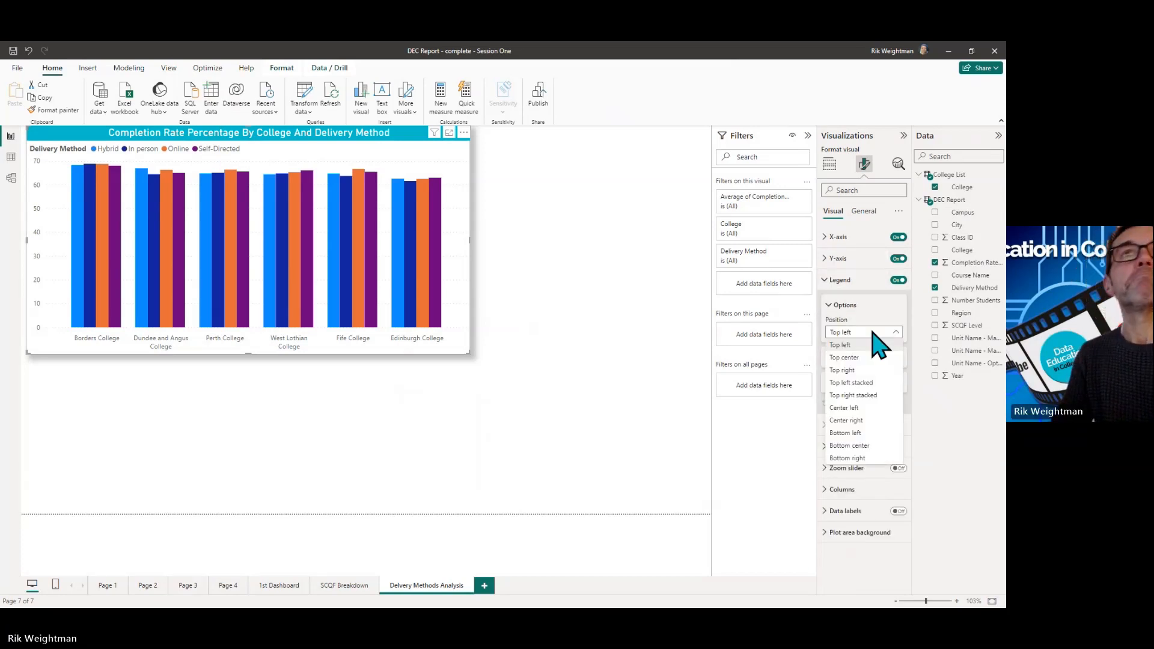
left_click(854, 383)
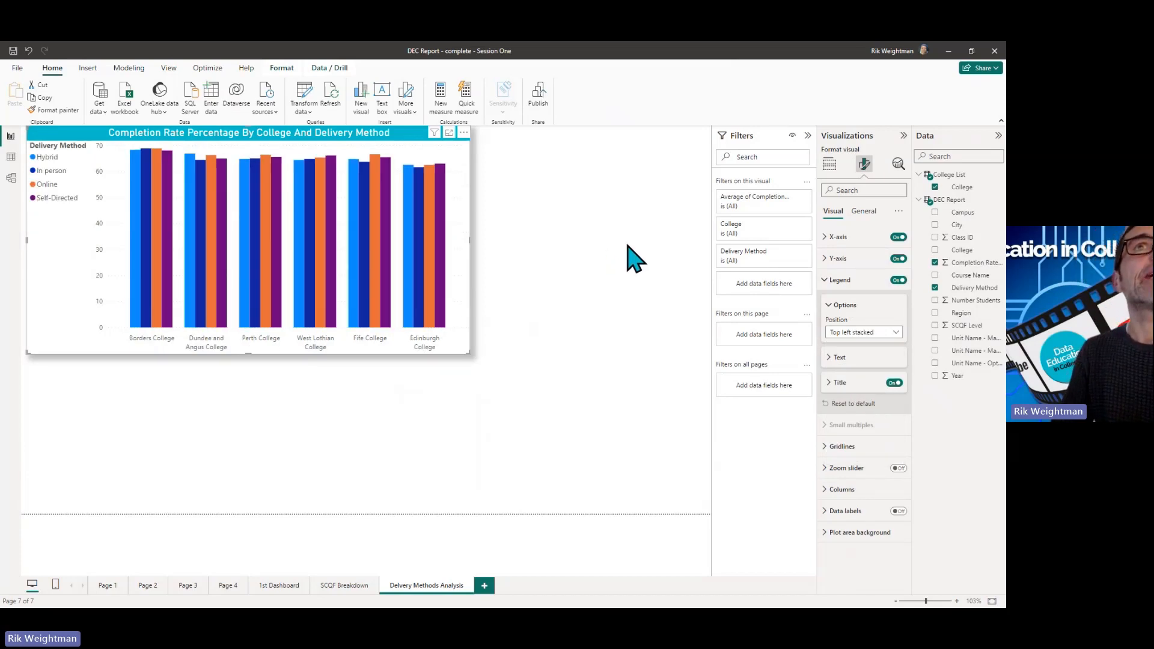
left_click(826, 280)
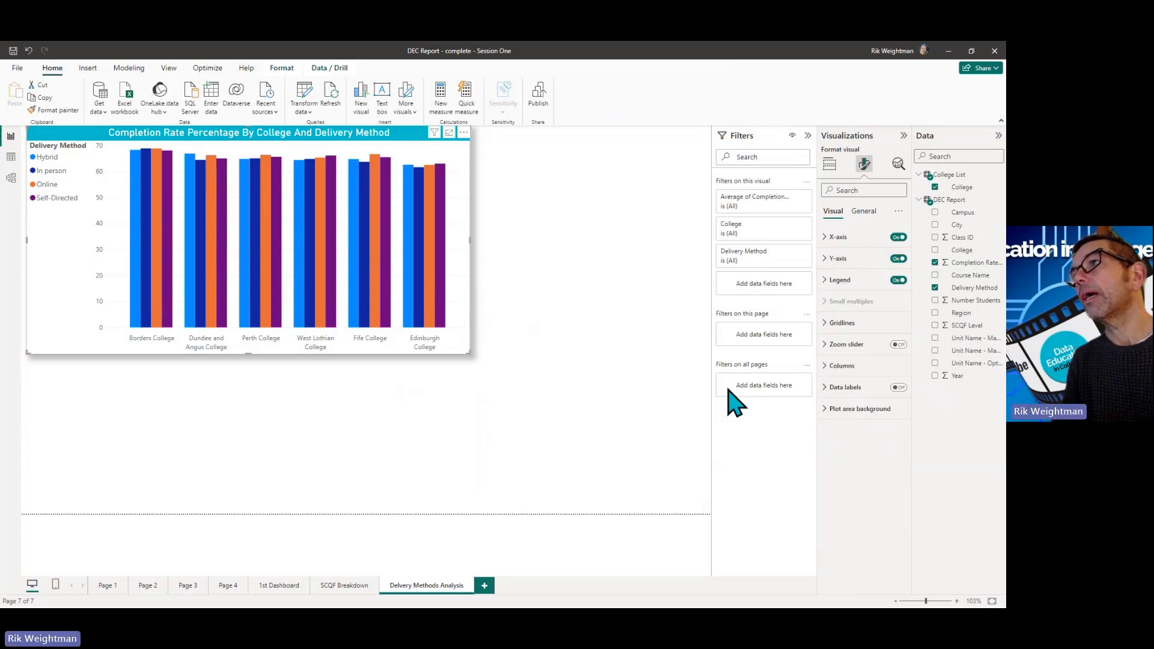
- Color the Hybrid, In person, Online and Self-Directed columns in progressively darker shades of blue, and save the report
left_click(832, 368)
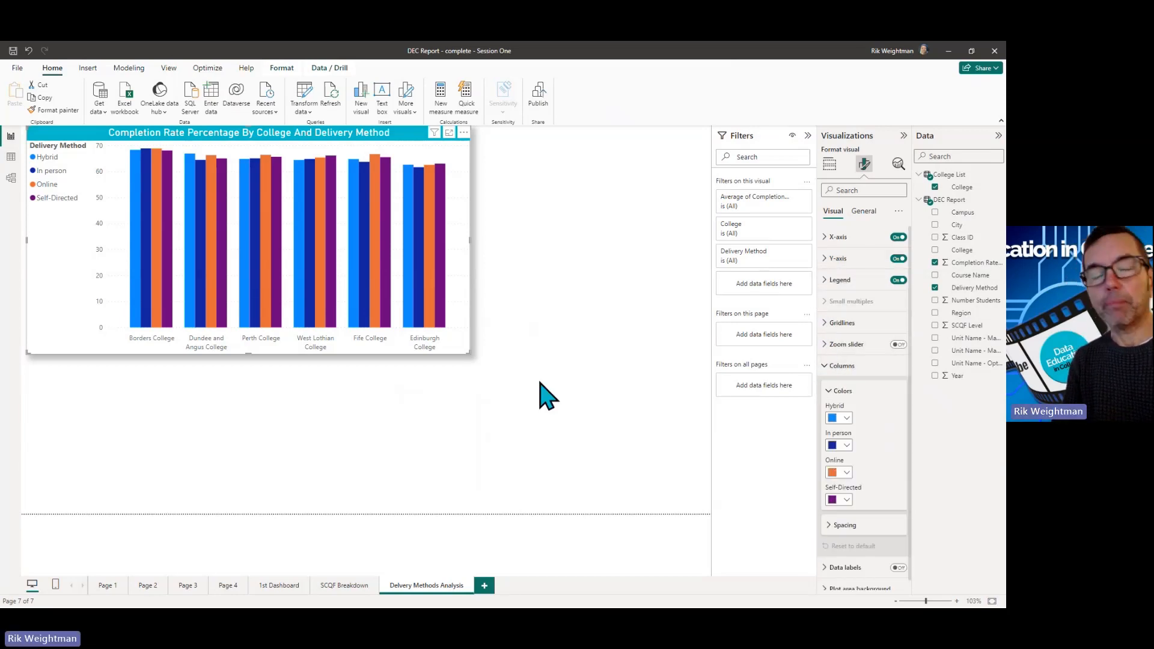
left_click(846, 419)
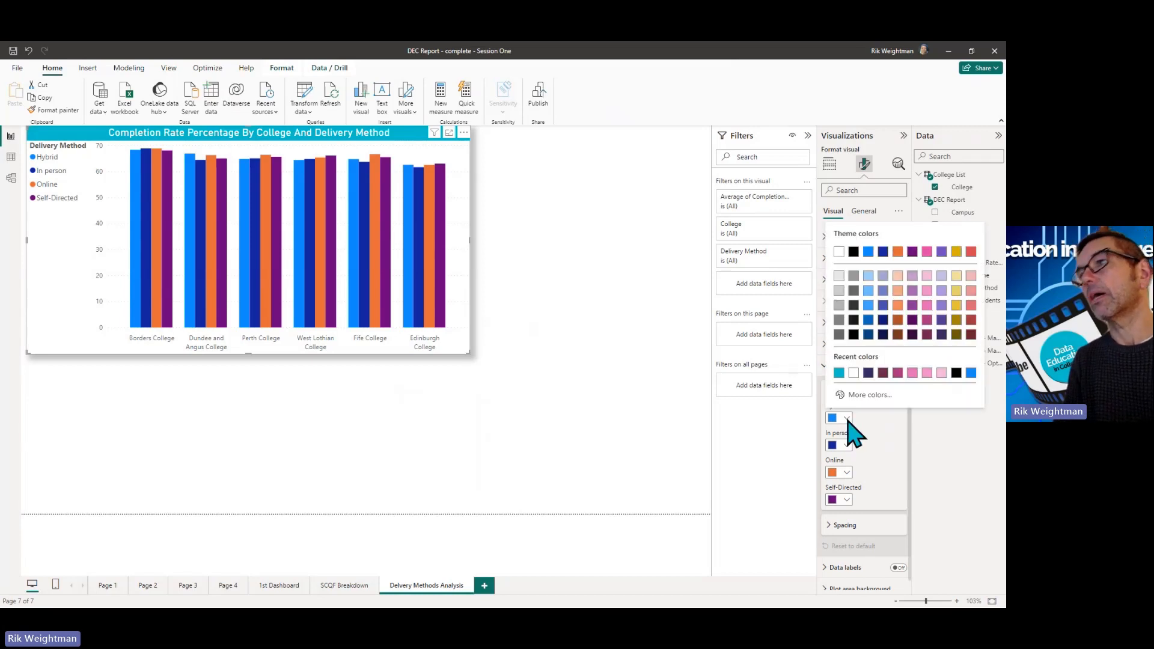
left_click(868, 275)
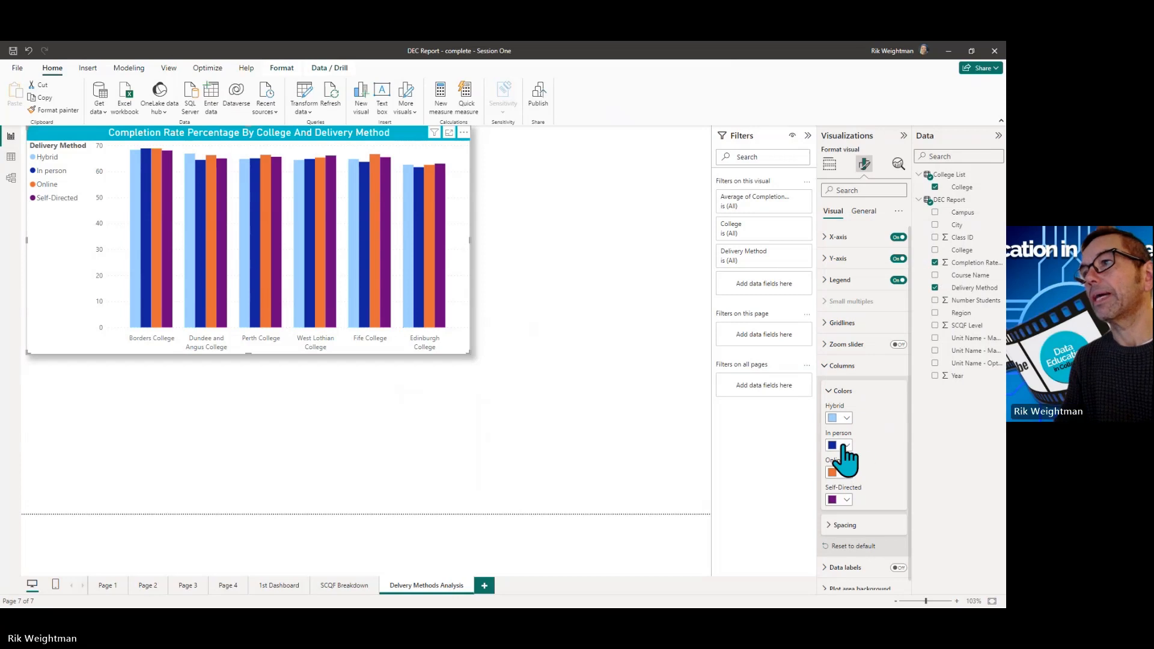
left_click(845, 448)
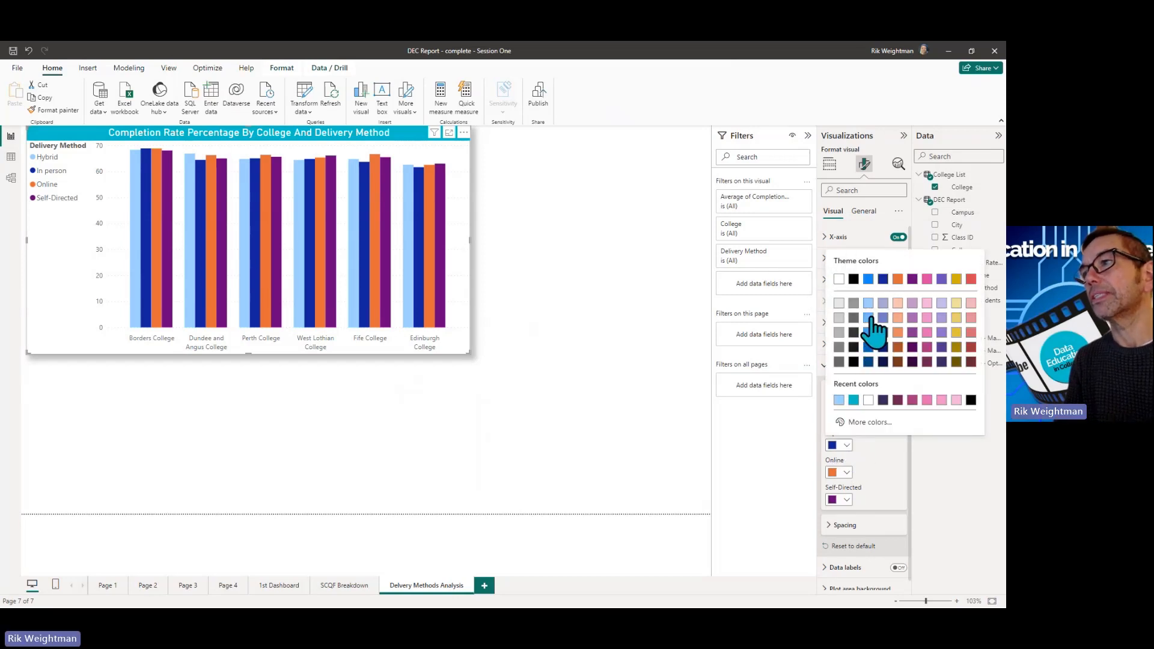
left_click(869, 319)
left_click(846, 473)
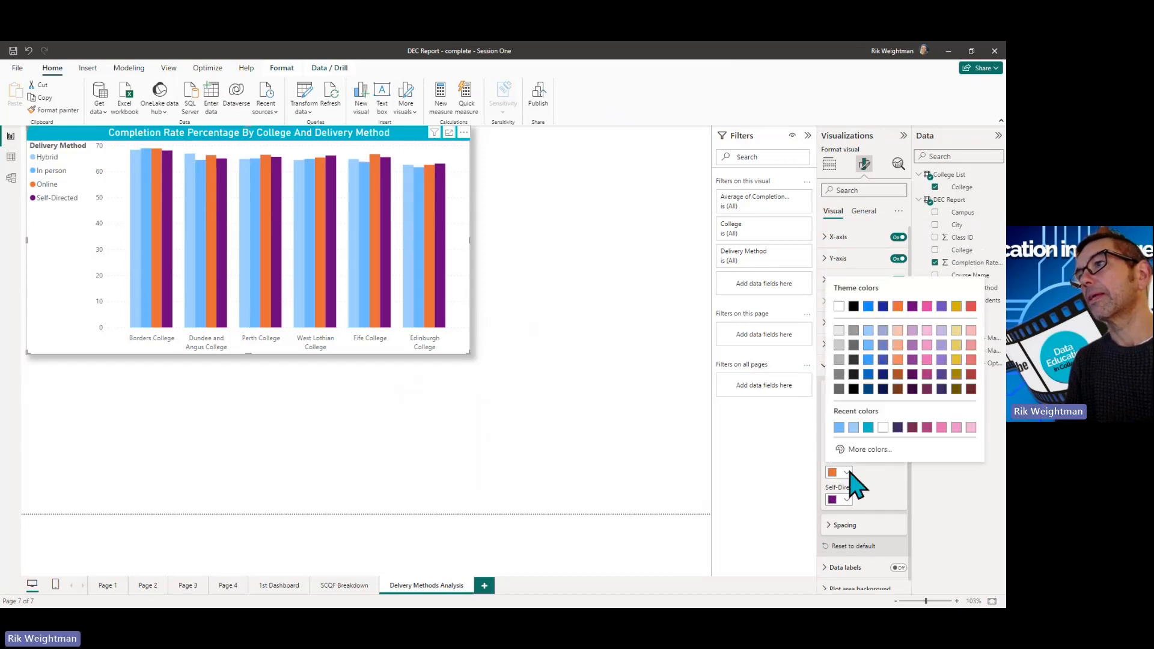
left_click(868, 359)
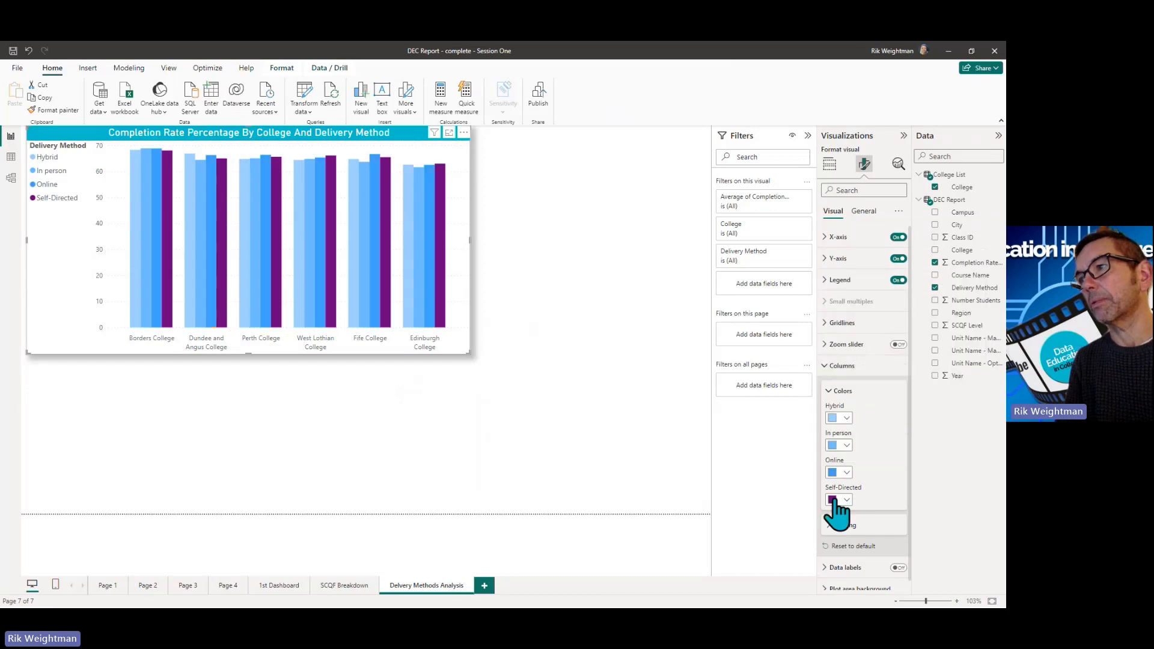
left_click(837, 500)
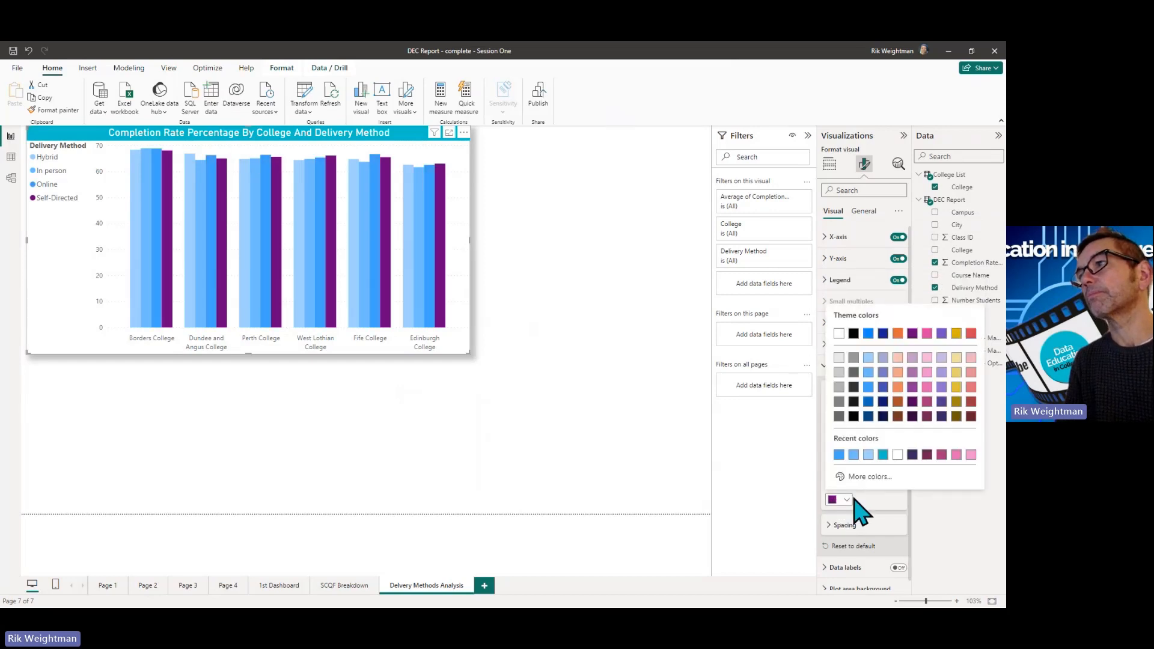
left_click(868, 402)
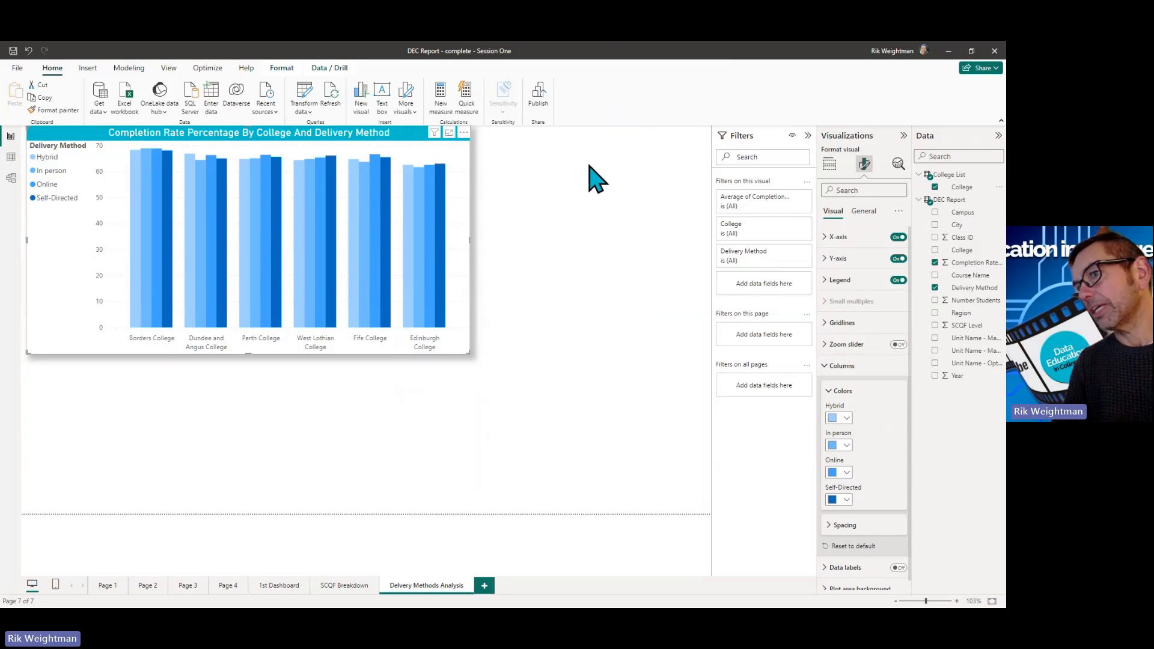
left_click(17, 68)
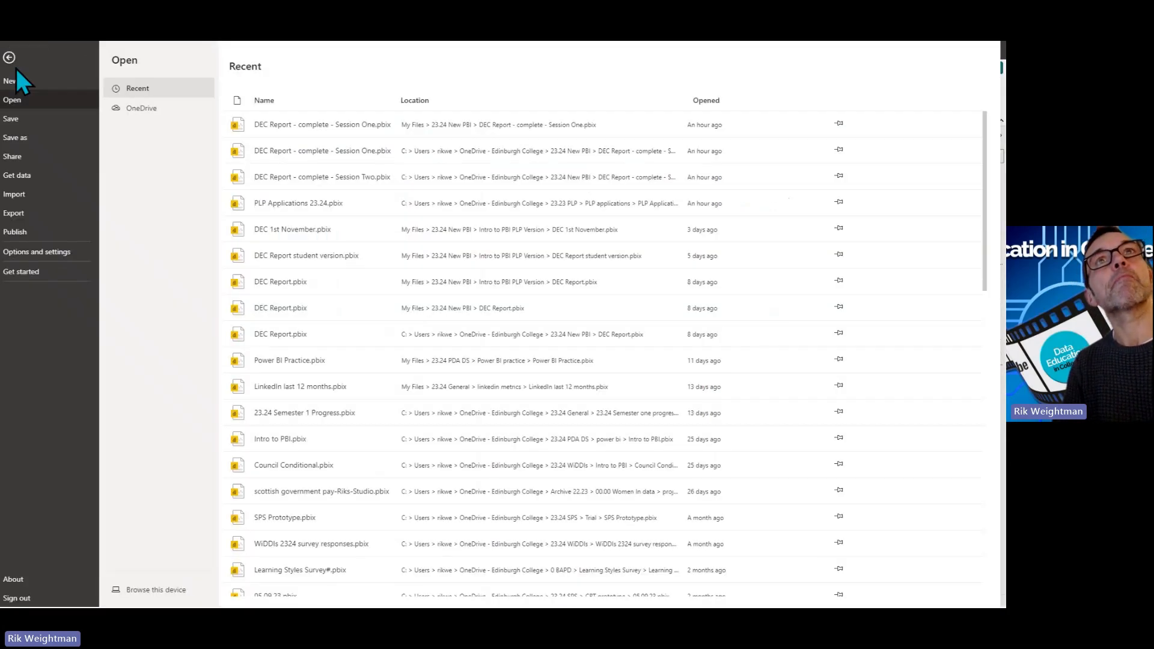
left_click(20, 118)
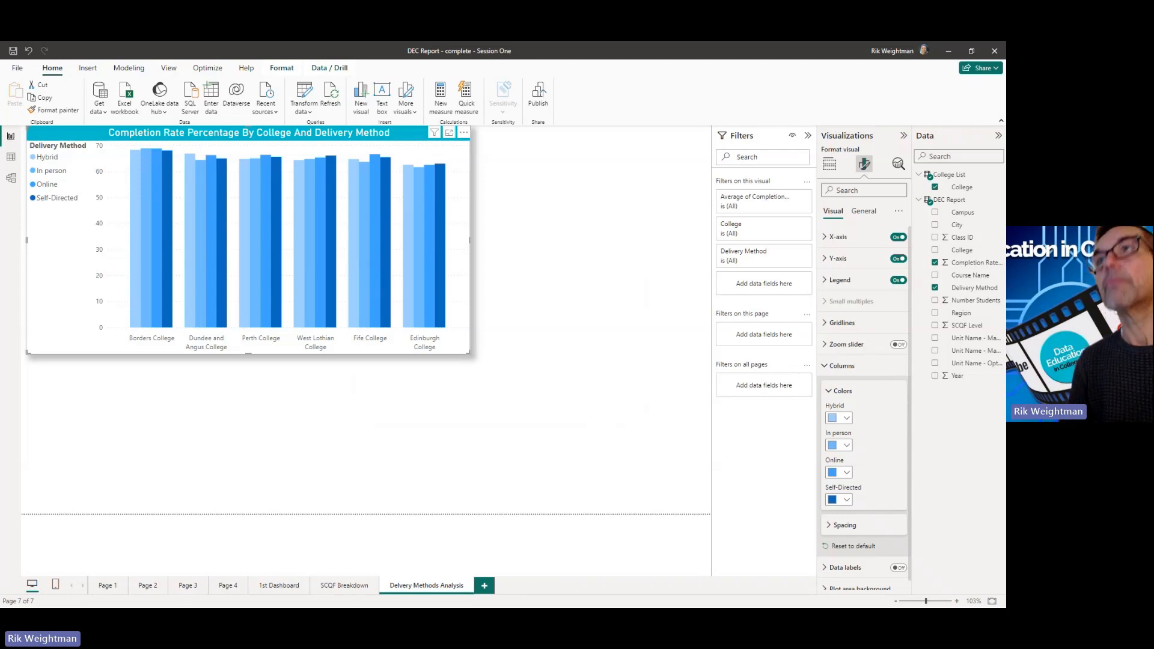
- Open the New PBI Starter - student version workbook in Excel from the 23.24 New PBI > Intro to PBI PLP Version folder and dismiss document recovery
key("super+e")
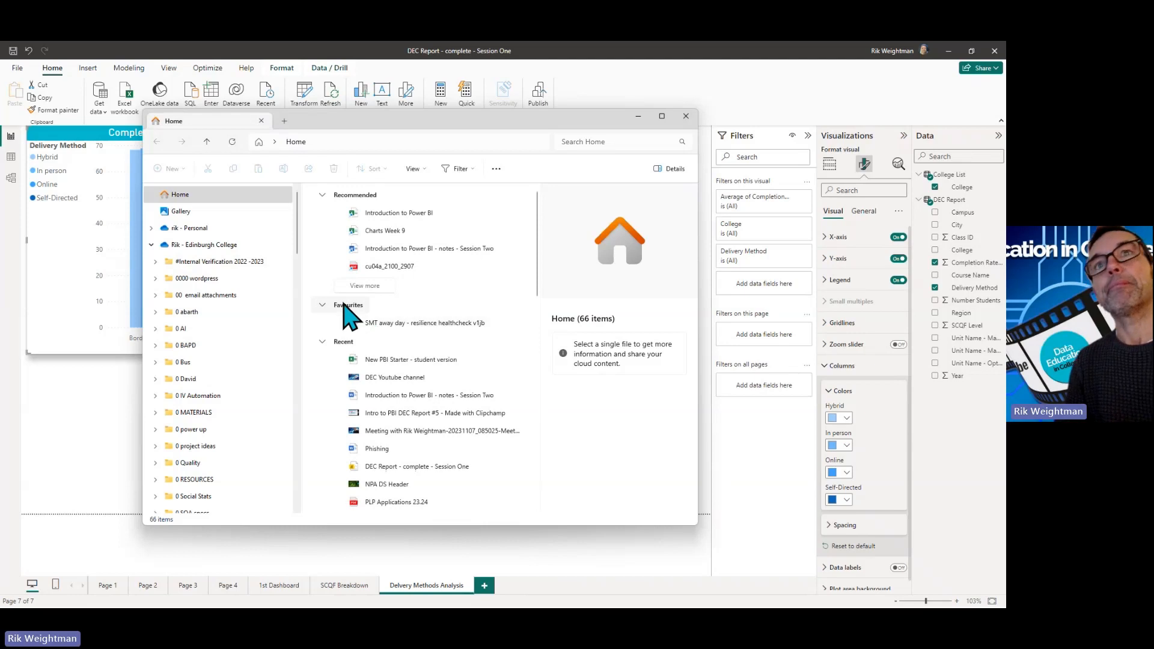
scroll(239, 471, "down", 5)
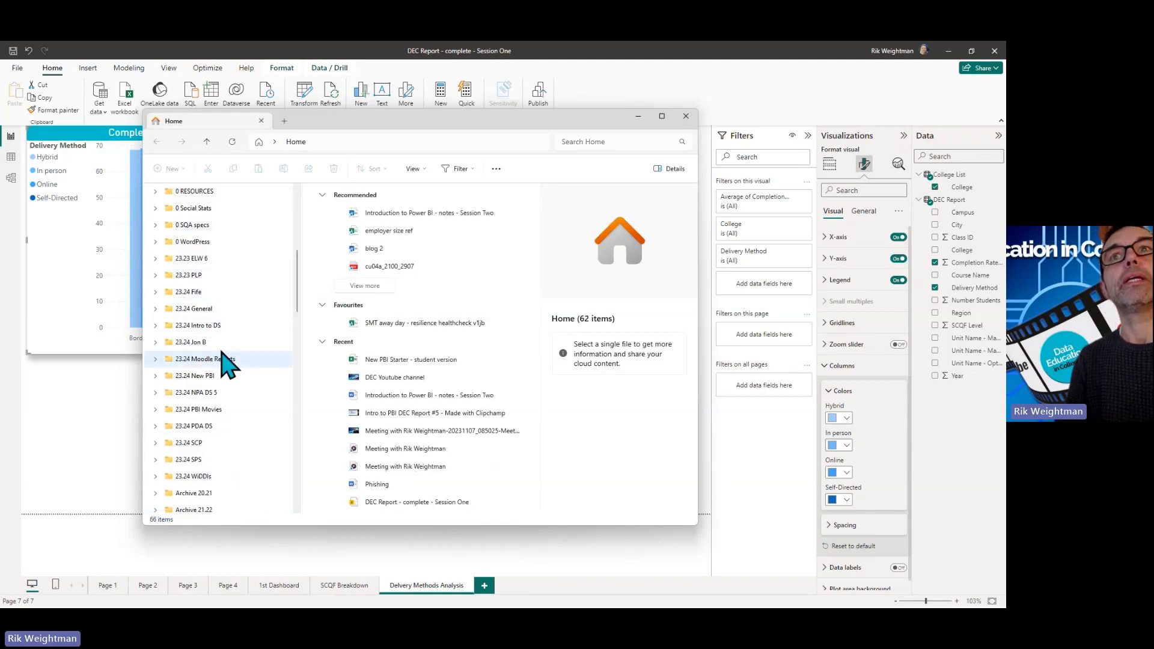
left_click(201, 375)
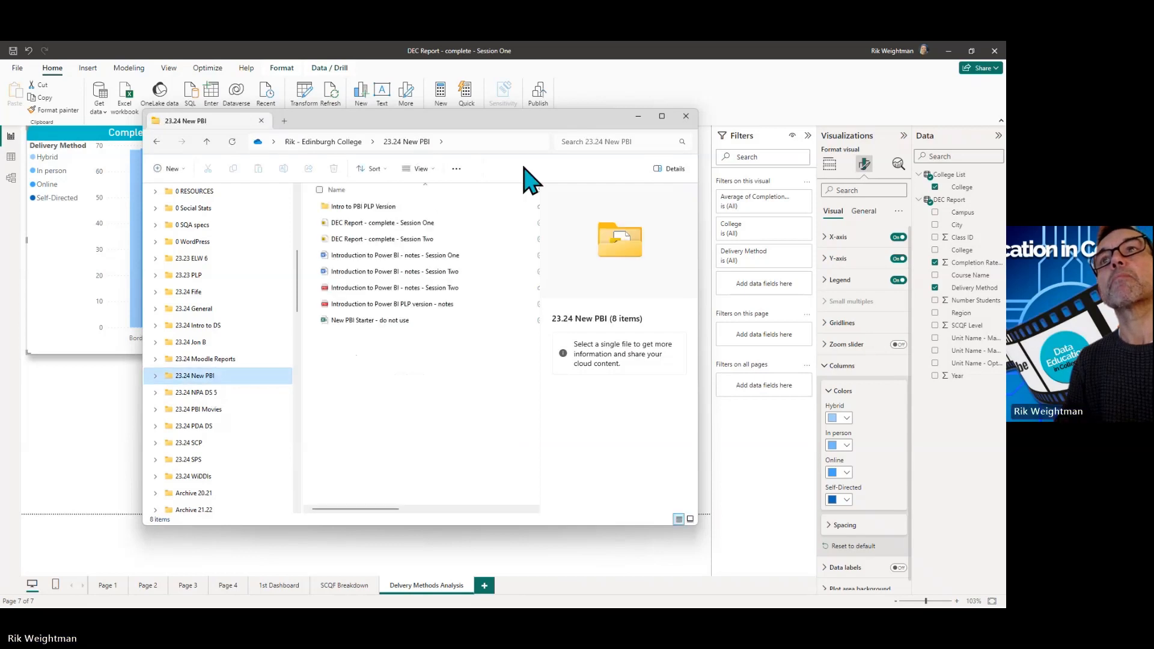
double_click(366, 206)
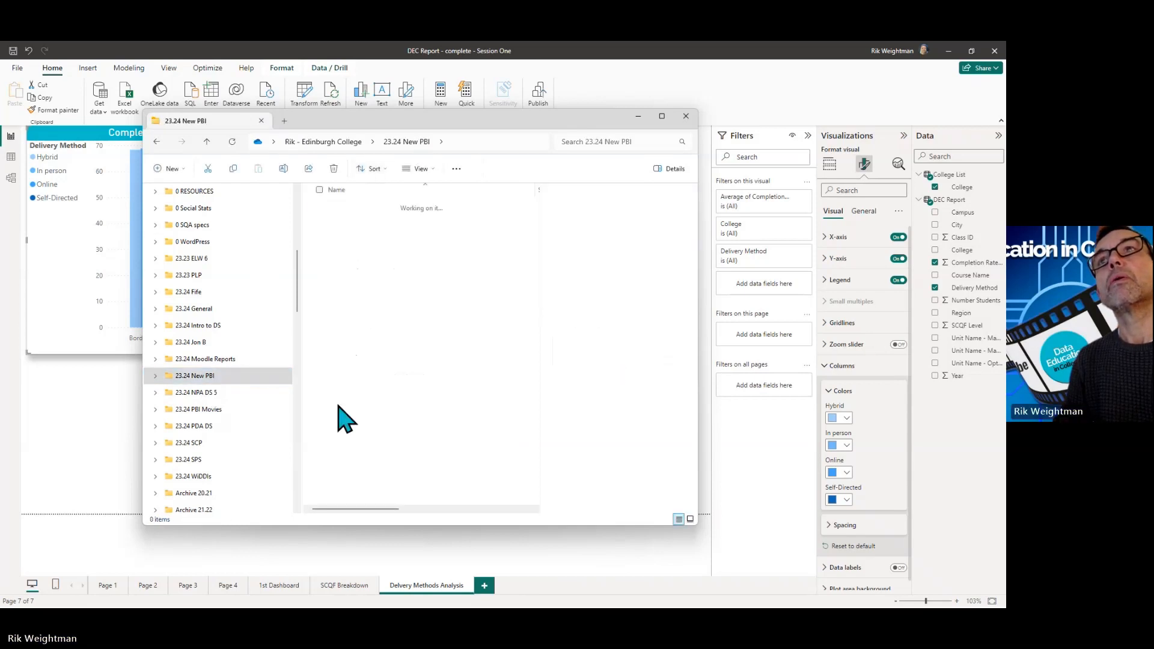
left_click(411, 240)
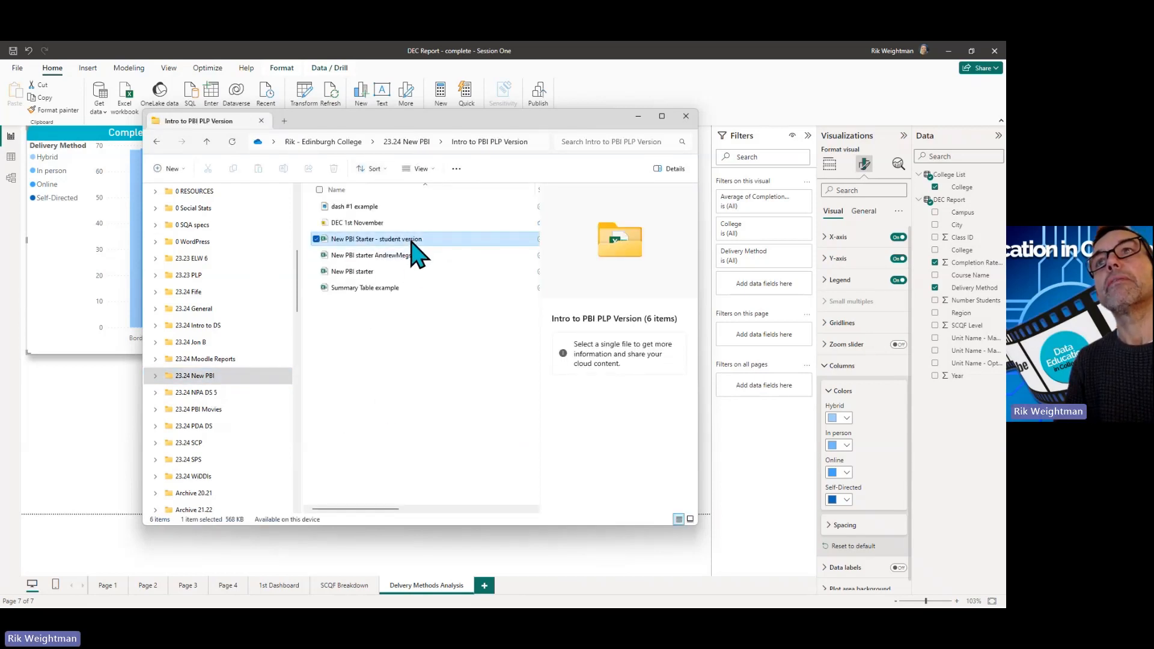
double_click(411, 241)
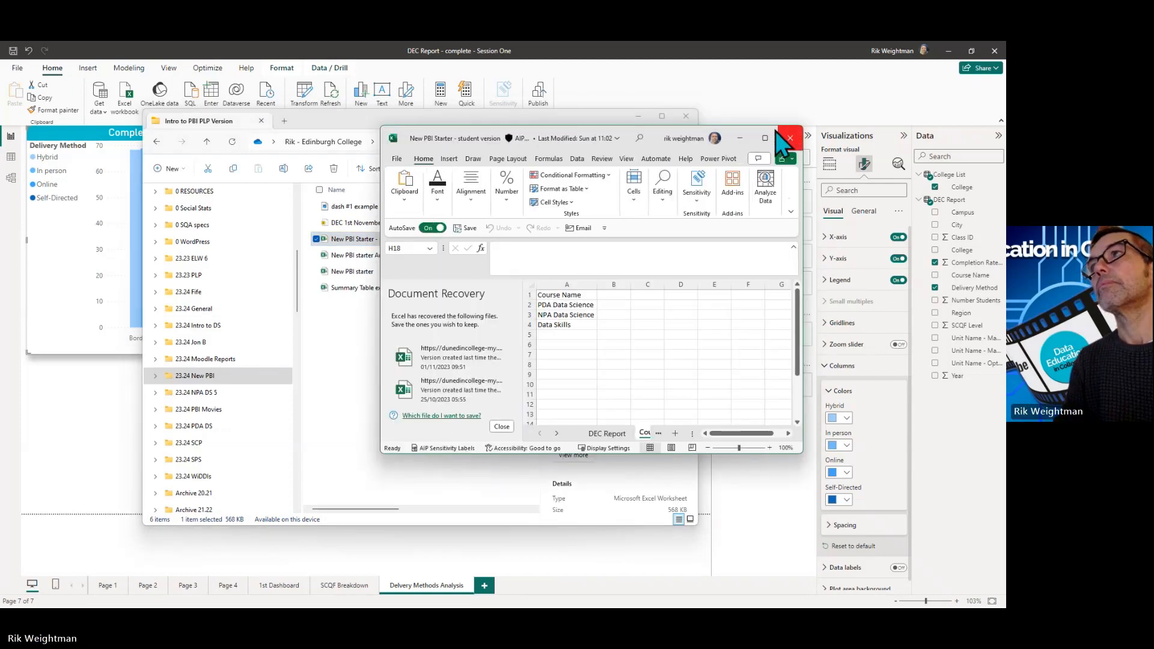
left_click(765, 139)
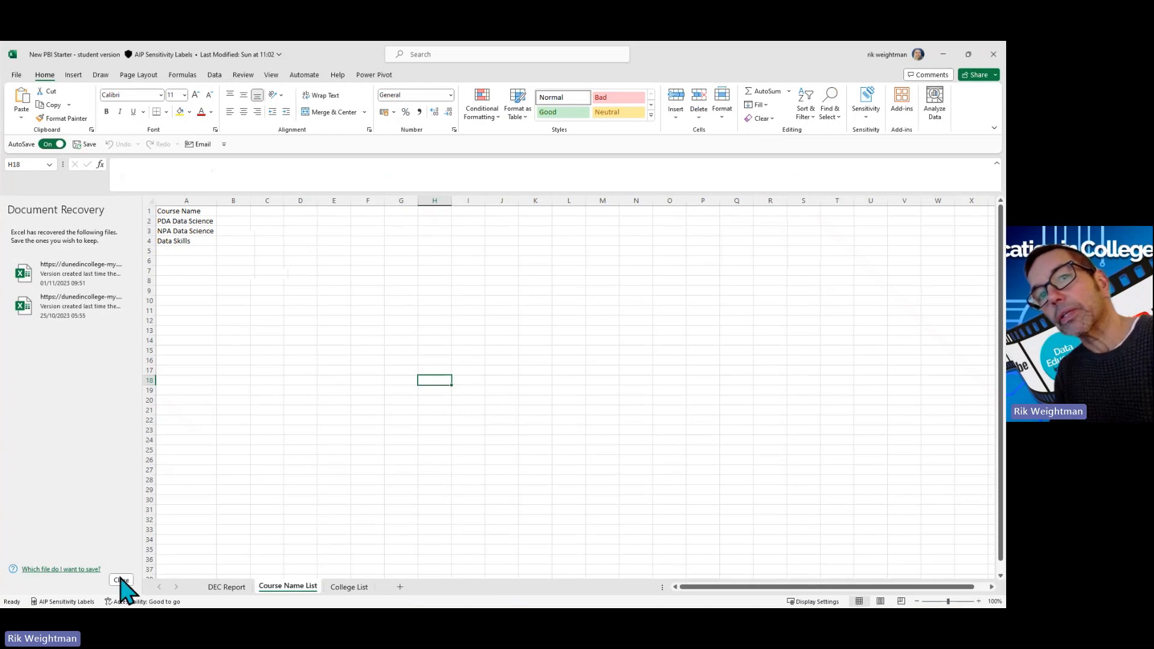
left_click(121, 580)
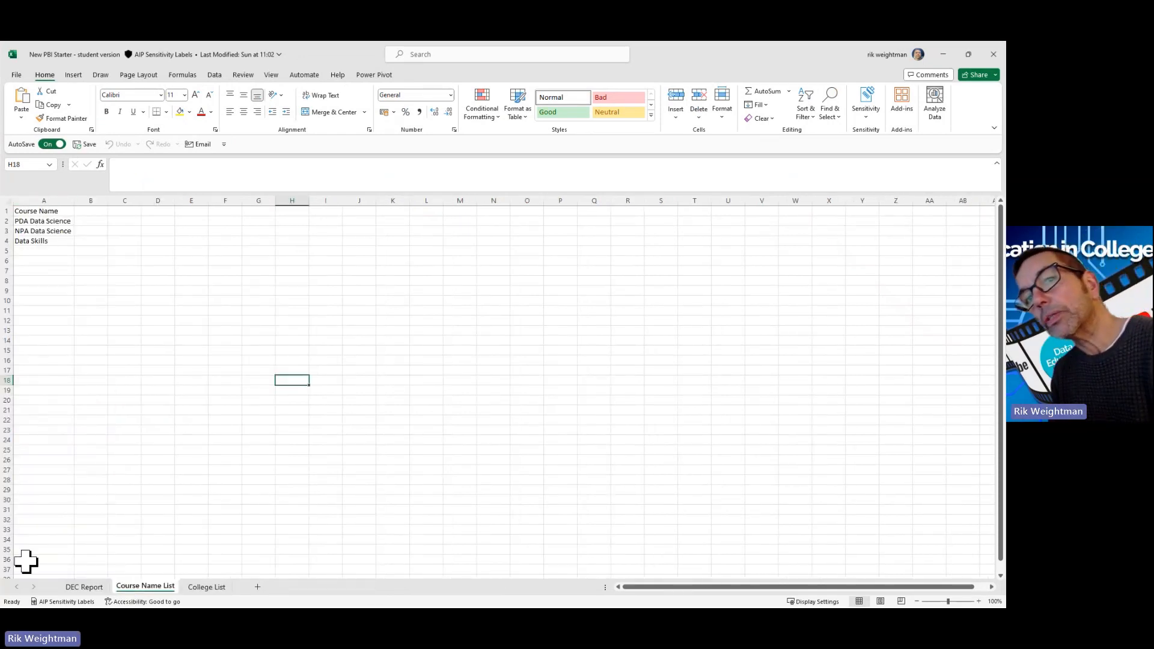
- Copy the entire Course Name column range, including its header, from the DEC Report sheet
left_click(95, 589)
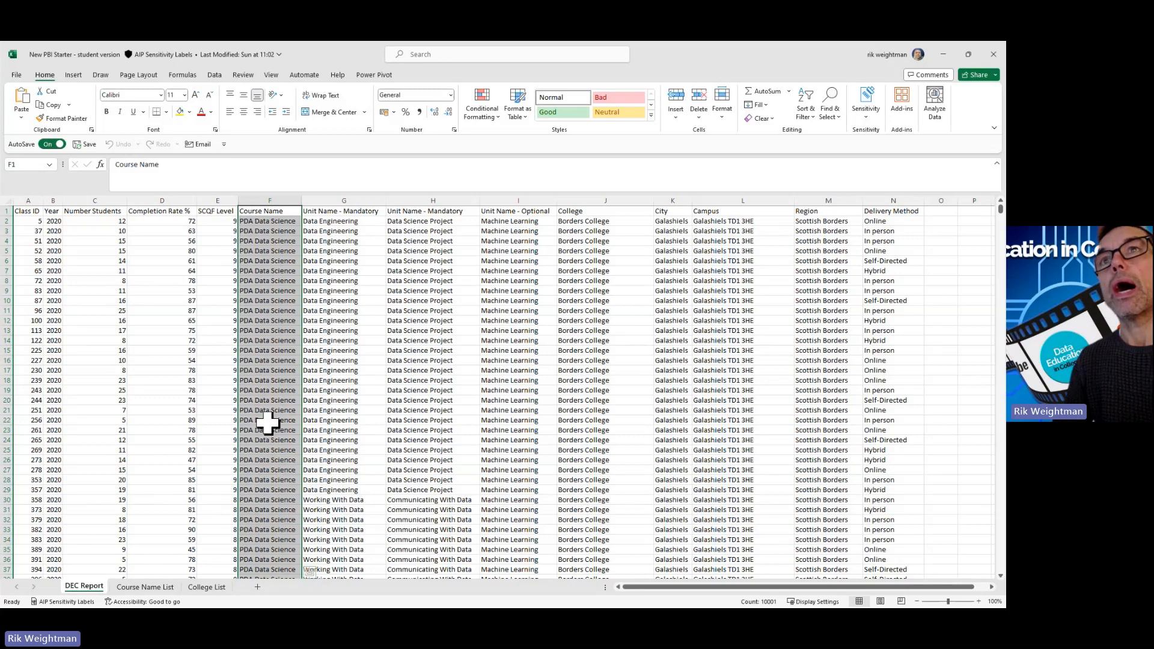
left_click(275, 211)
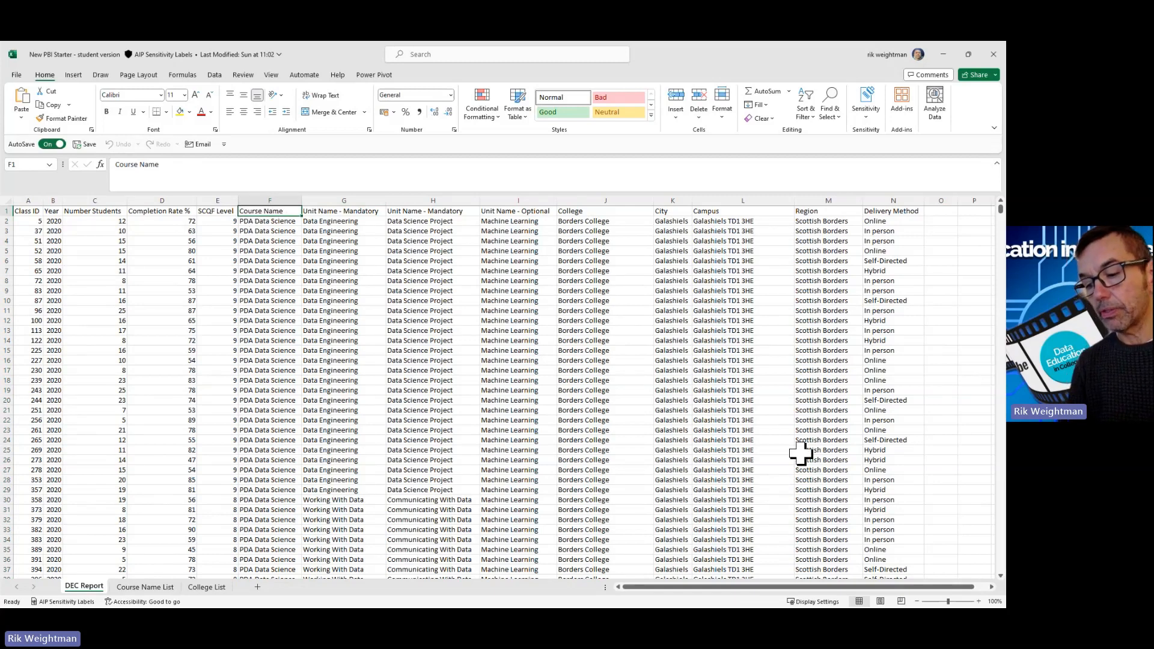
key("ctrl+shift+Down")
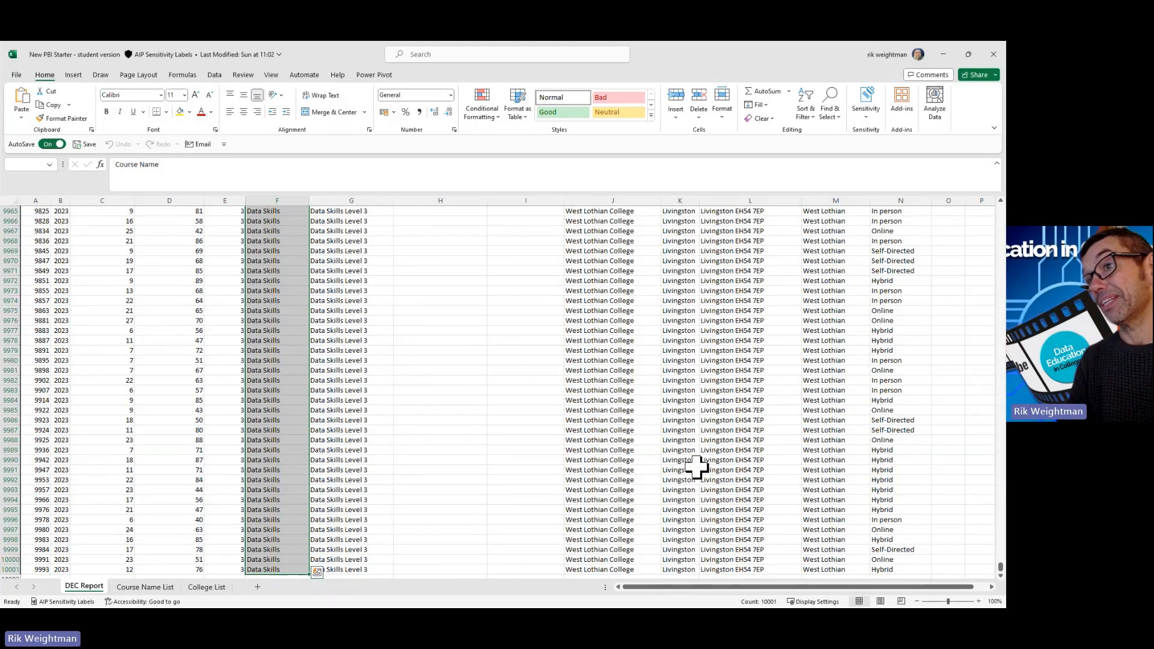
scroll(508, 465, "down", 4)
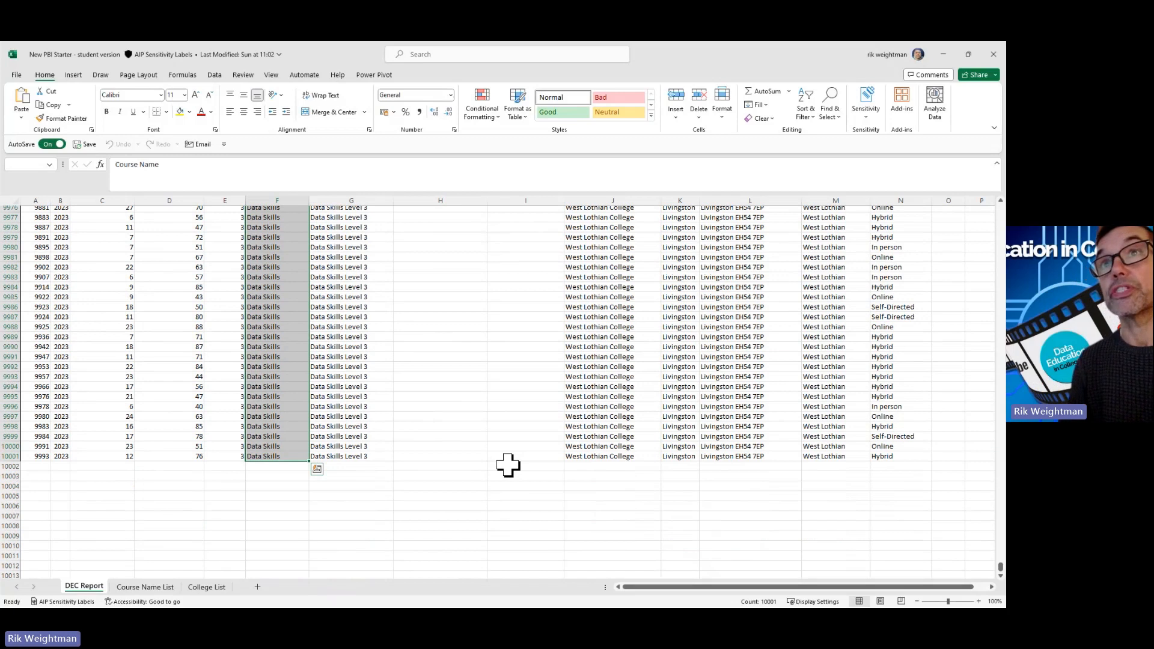
left_click(280, 196)
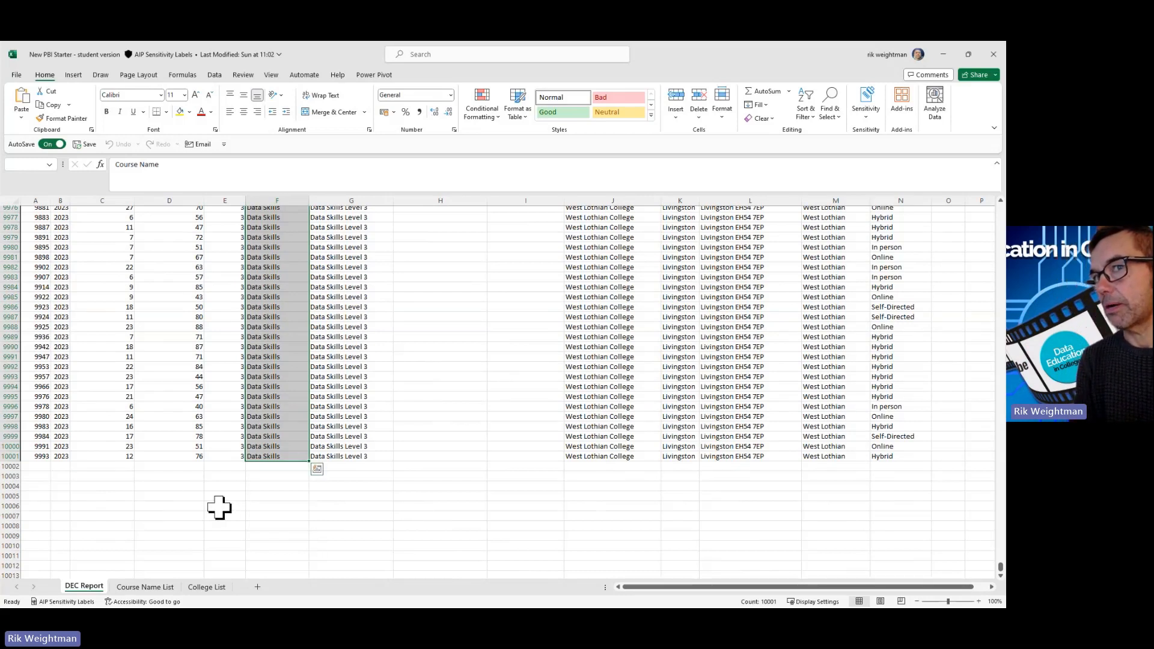
left_click(290, 455)
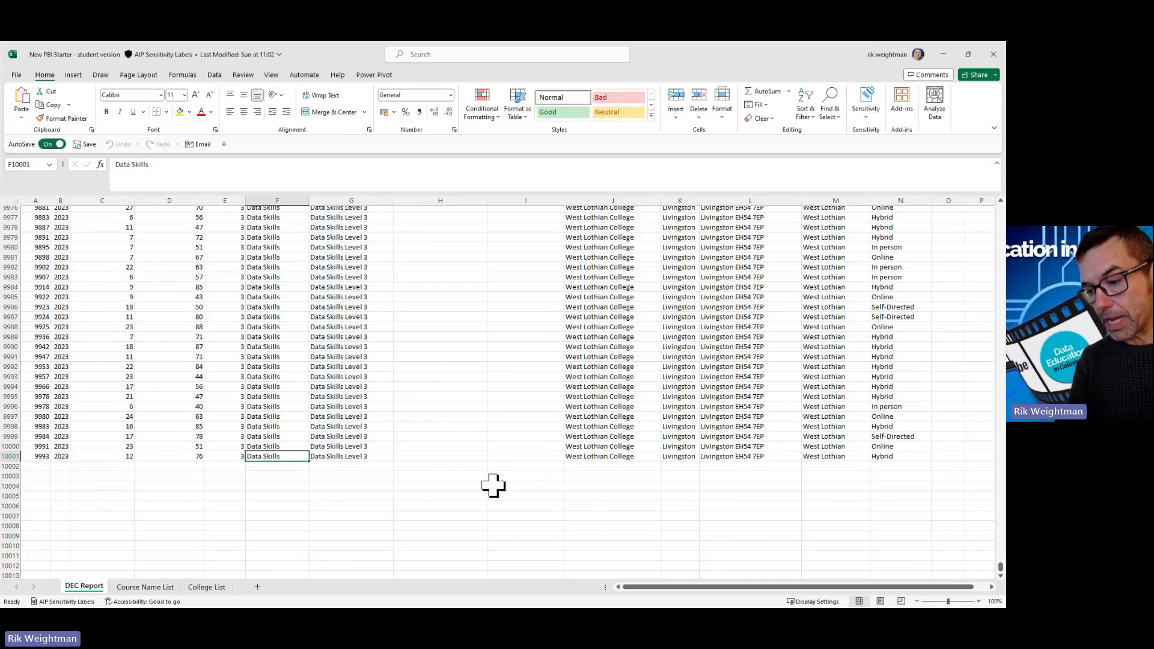
key("ctrl+shift+Up")
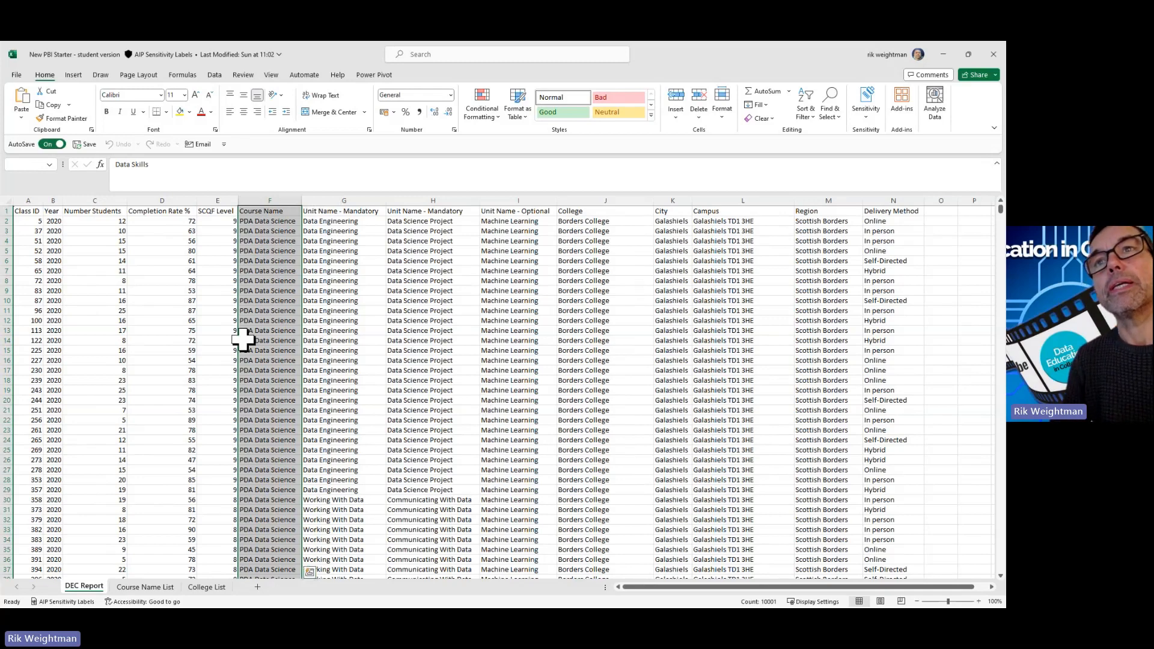
right_click(275, 333)
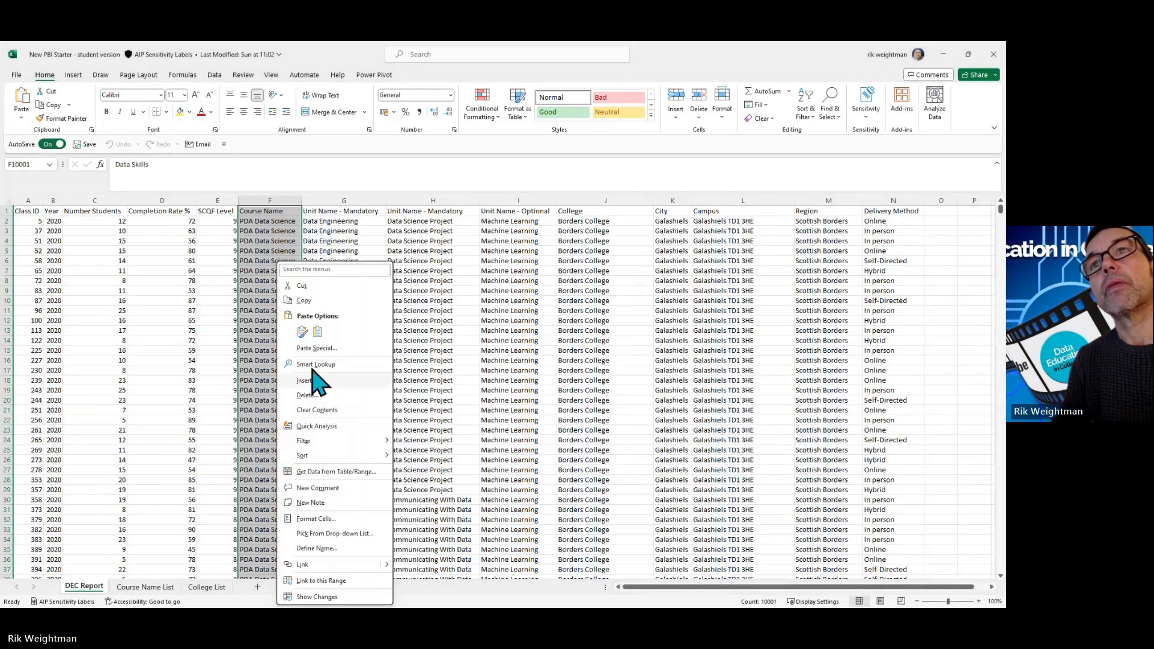
left_click(286, 306)
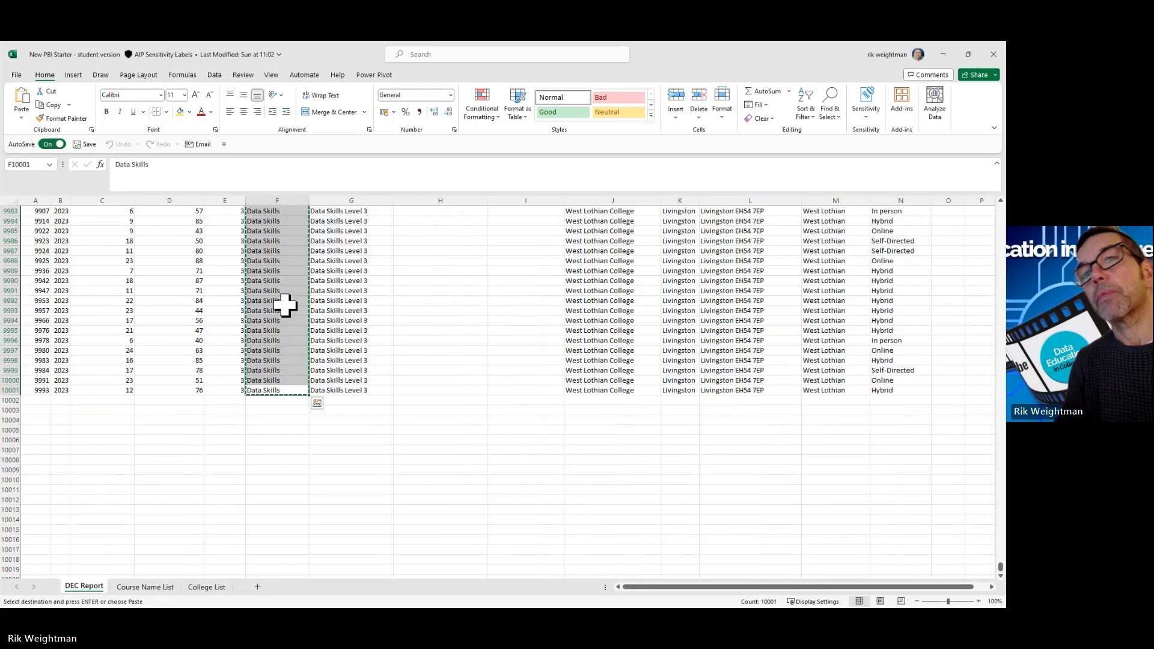
- Add a new worksheet, paste the copied course names at A1, and widen column A to fit them
left_click(257, 588)
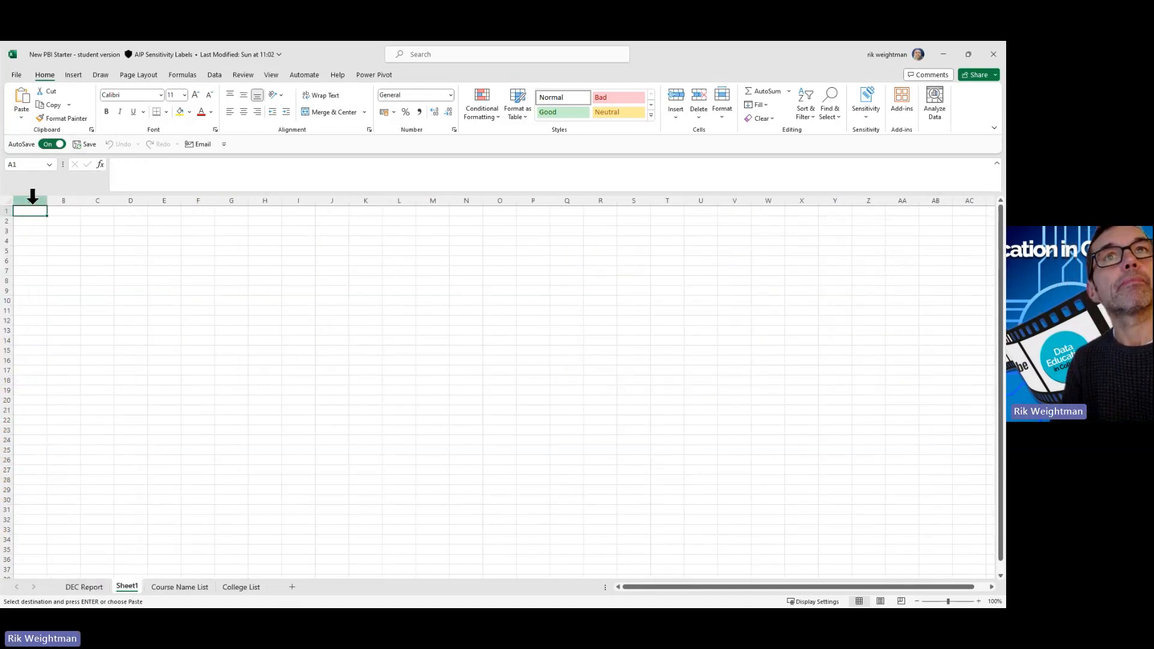
right_click(30, 212)
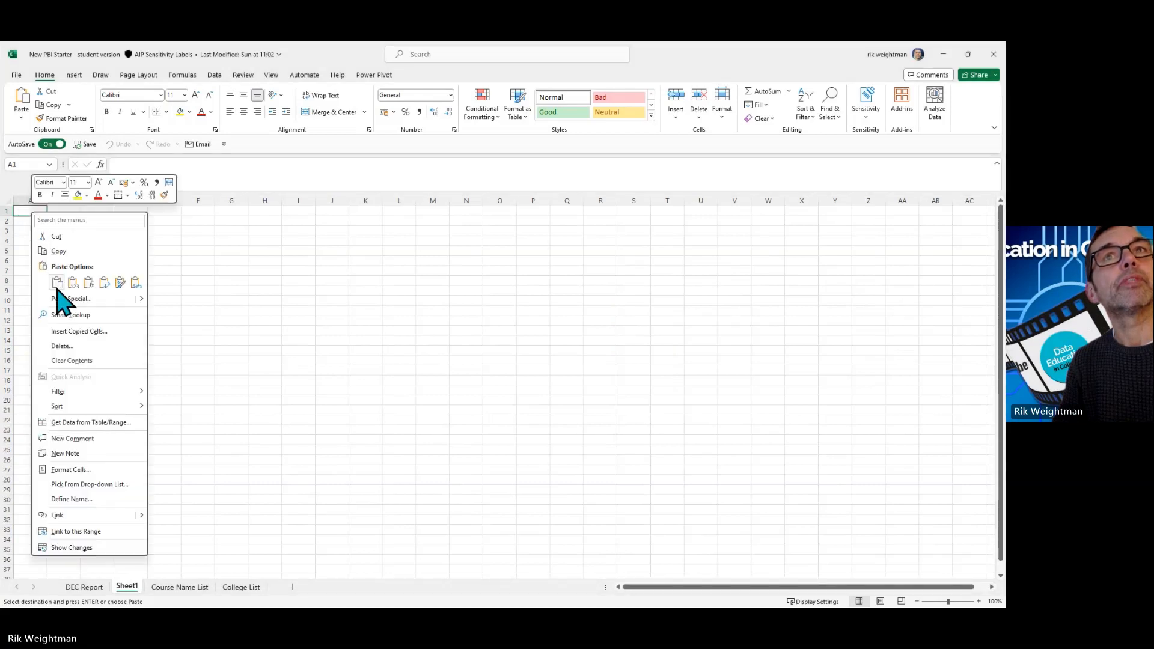
left_click(62, 283)
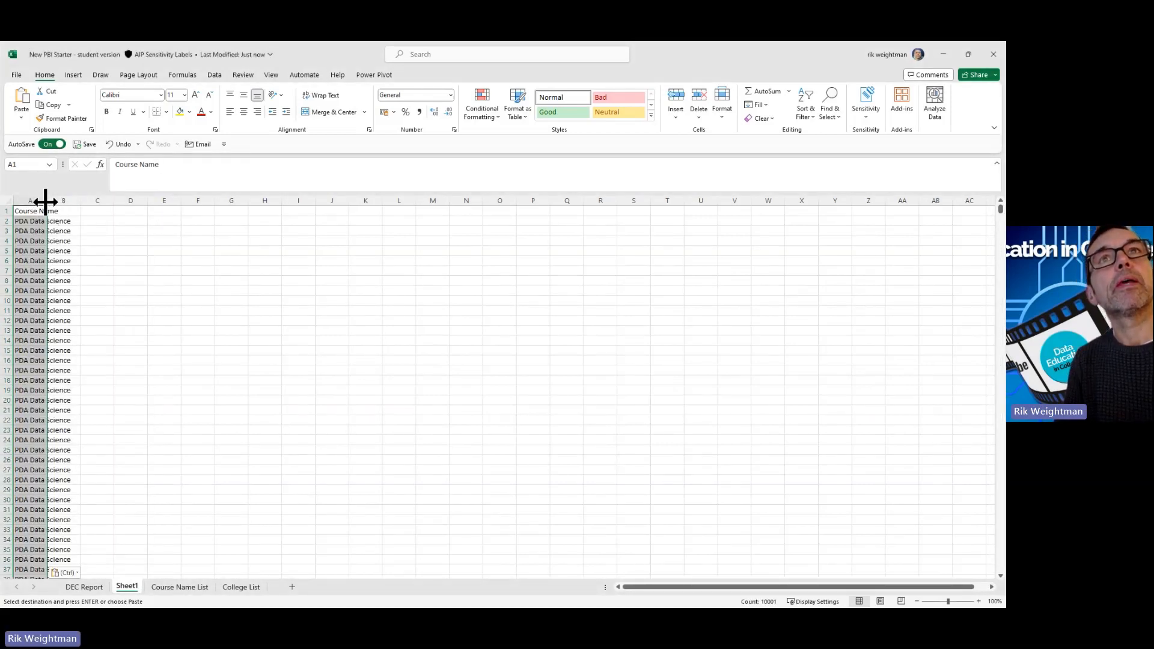
left_click_drag(43, 201, 118, 208)
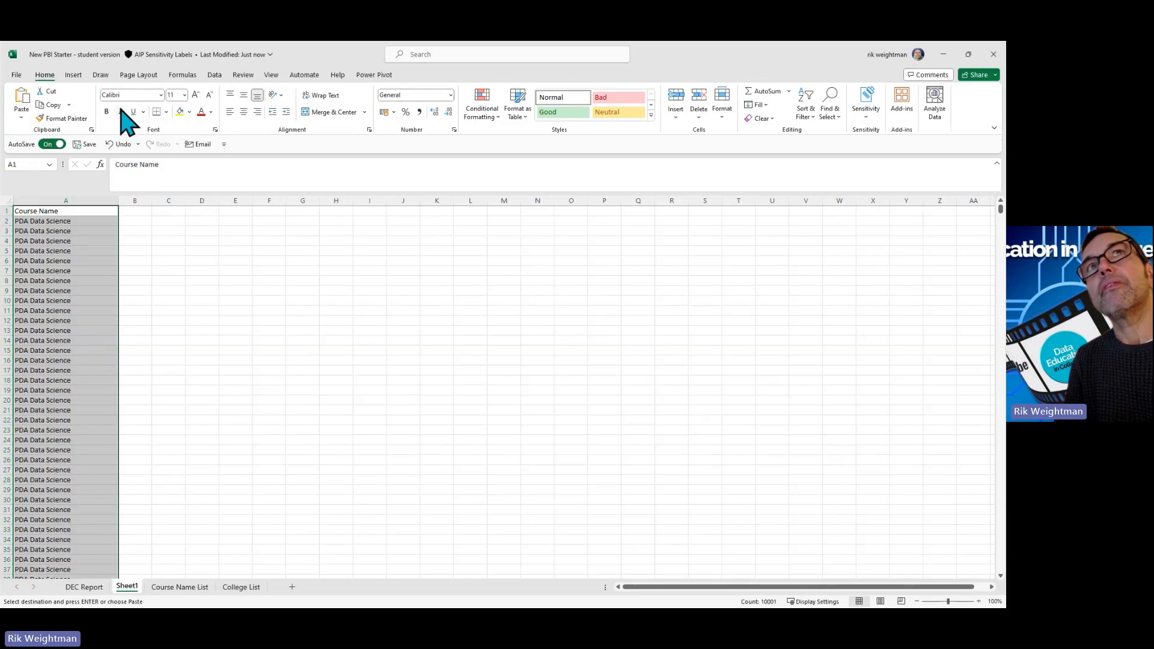
- Remove the duplicate values from column A of the new sheet
left_click(214, 75)
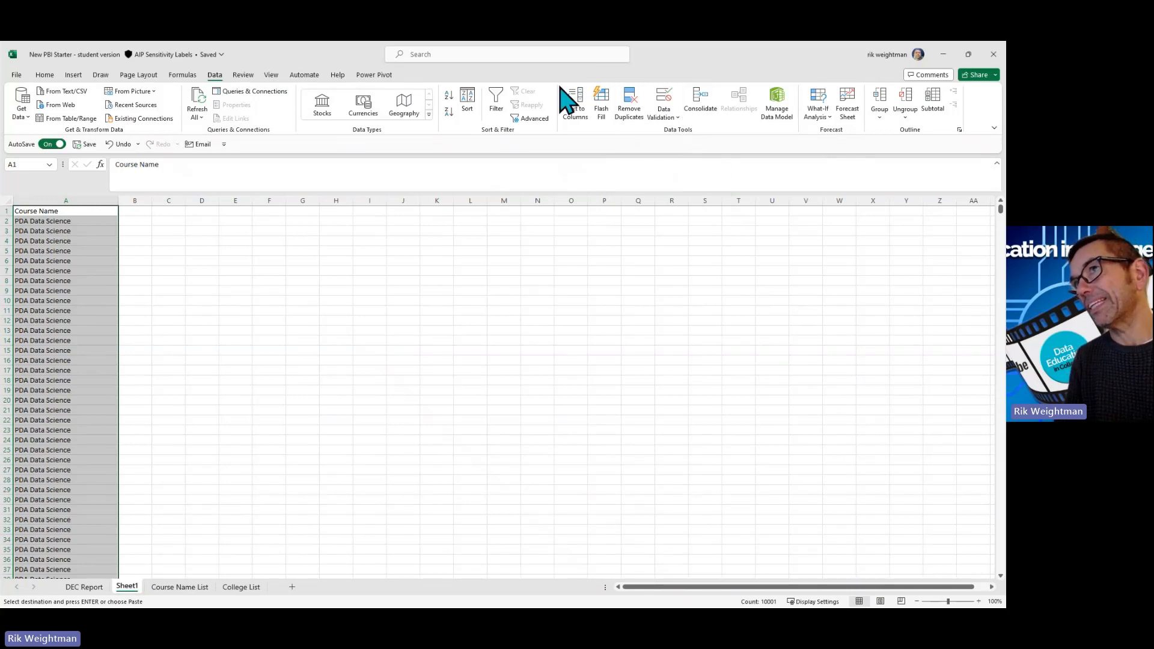
left_click(633, 98)
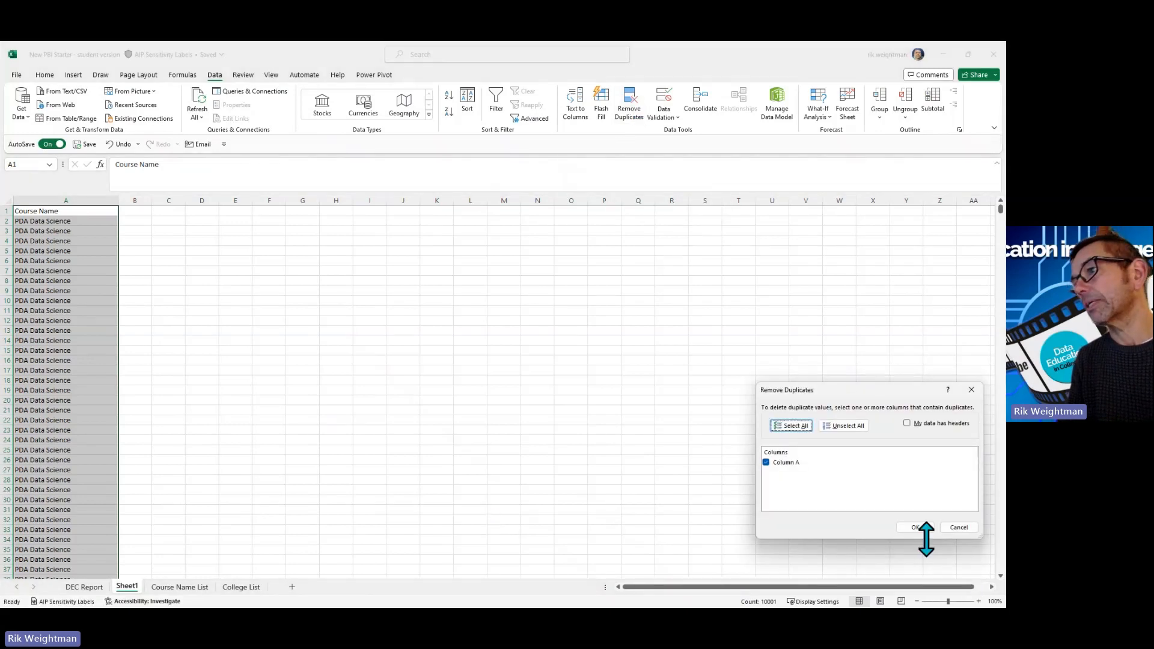
left_click(914, 527)
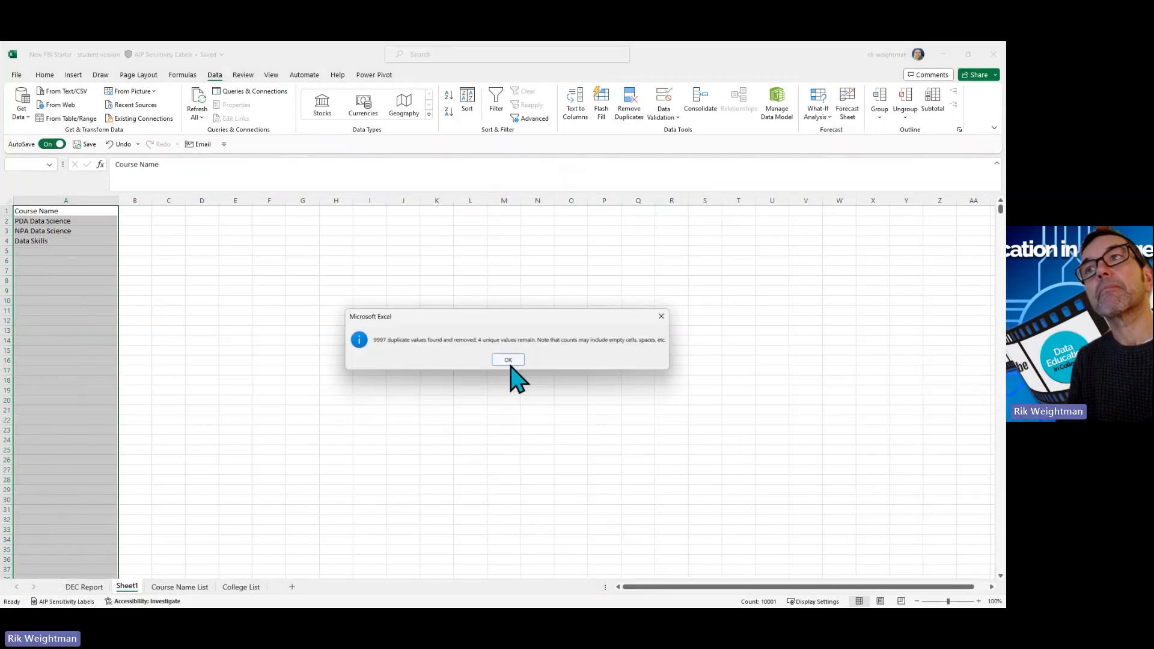
key("Return")
left_click(365, 379)
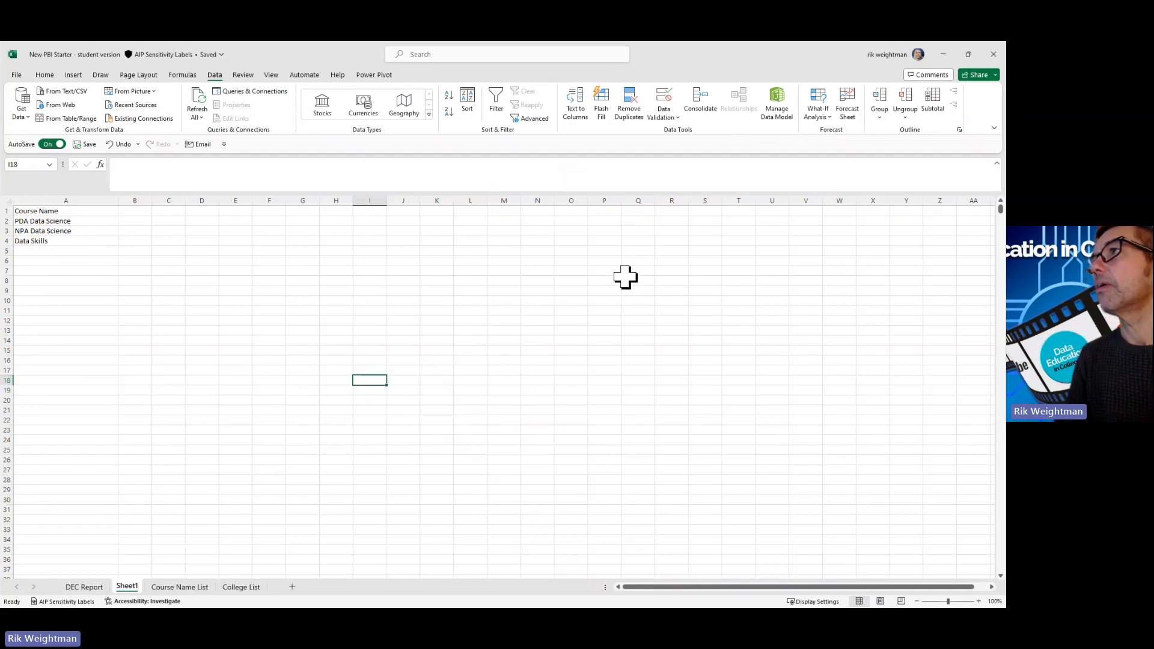
- Close the Excel workbook, switch to Power BI, and bring the Course Name List sheet from New PBI Starter - student version into Power Query
left_click(993, 54)
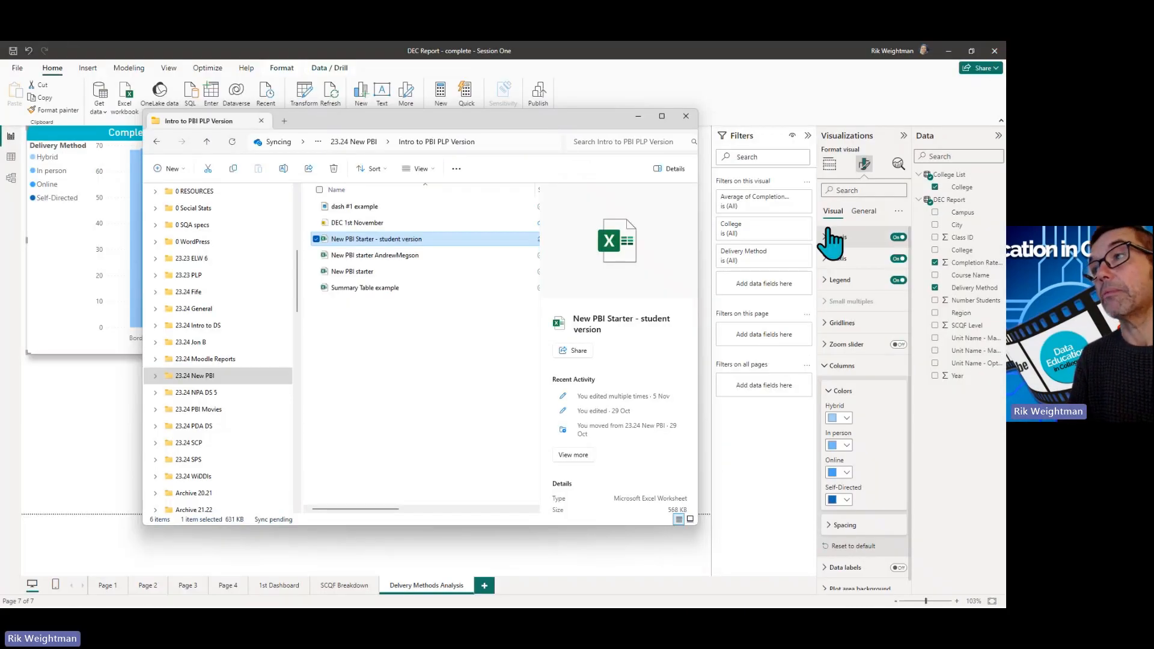
left_click(771, 470)
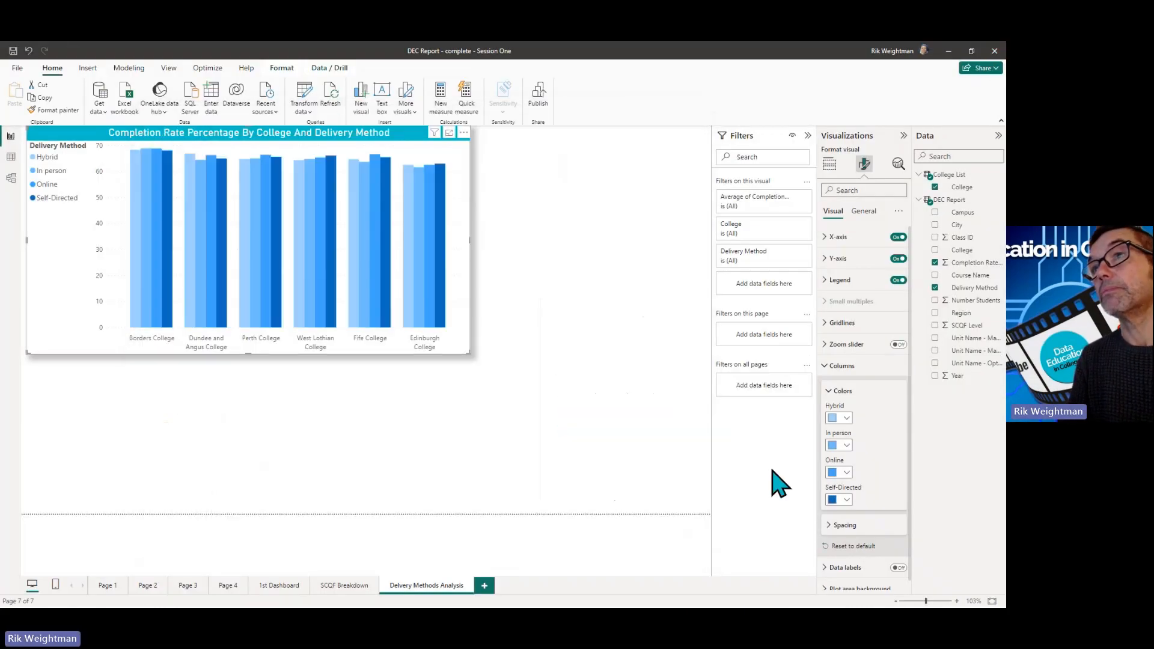
left_click(125, 96)
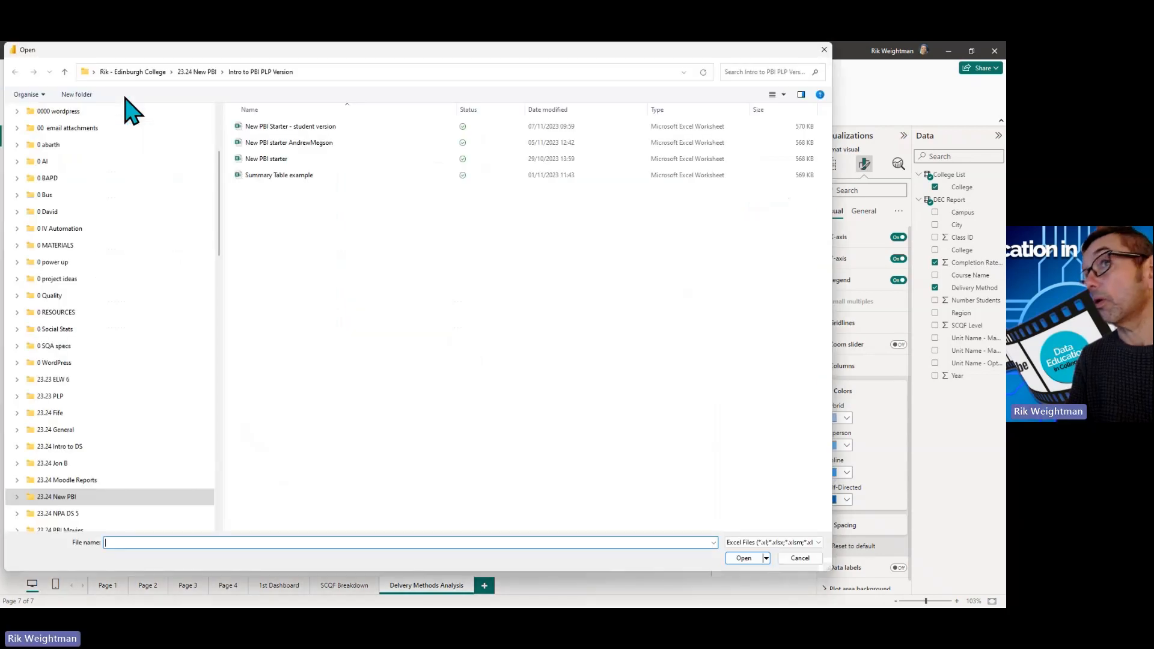
double_click(309, 128)
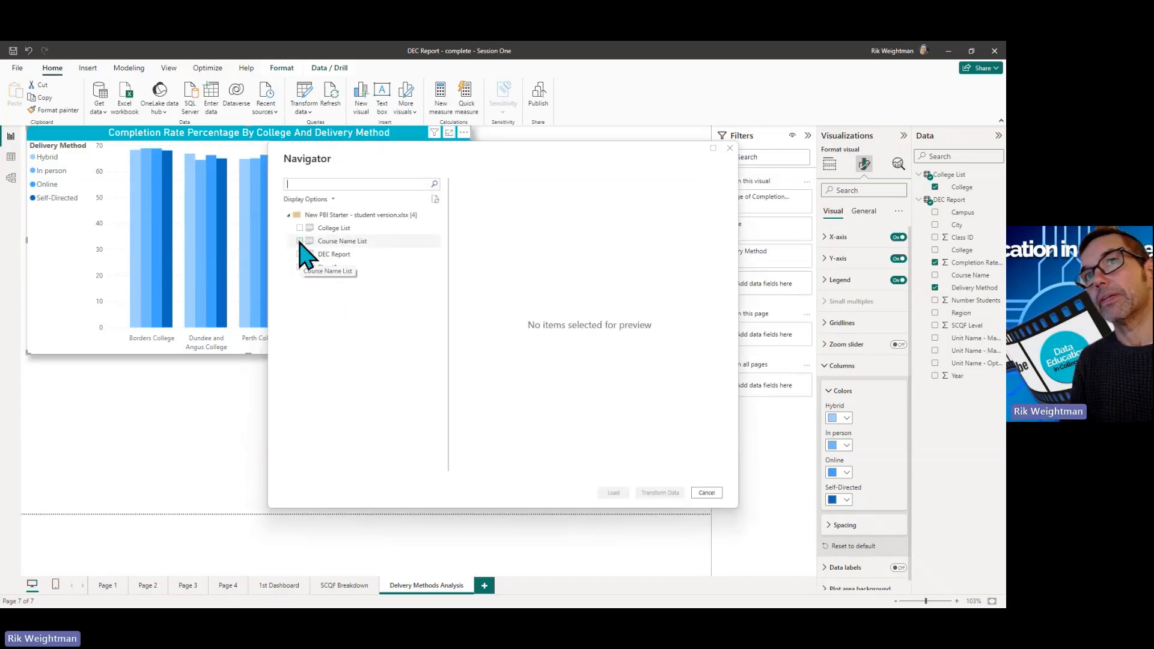
left_click(299, 241)
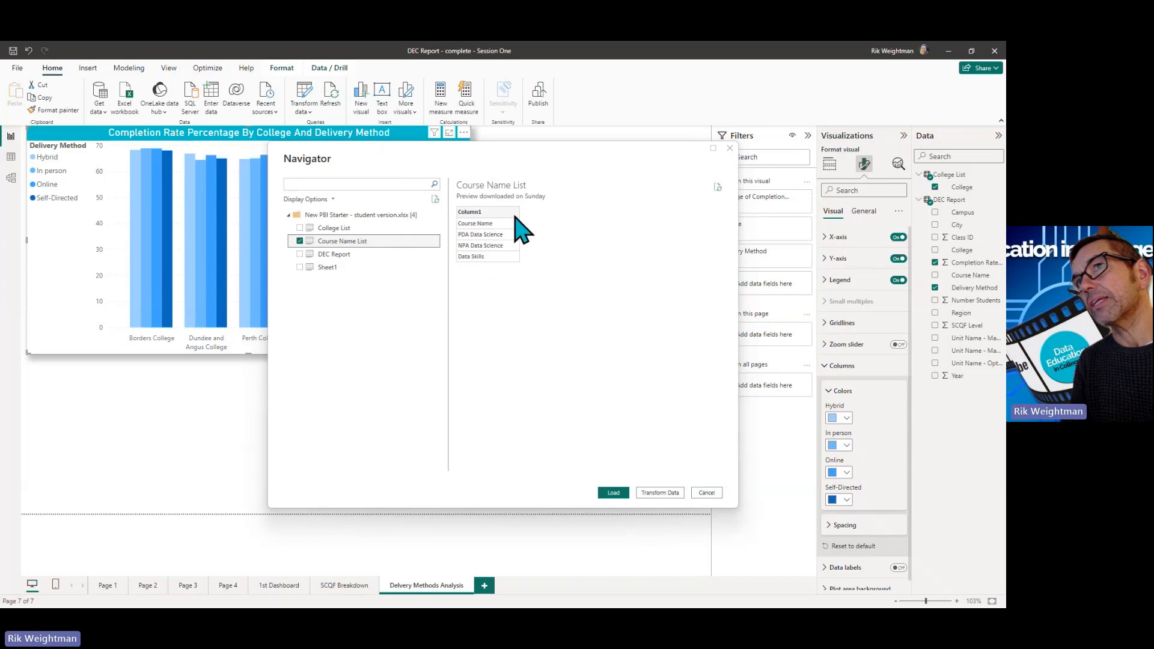
left_click(667, 493)
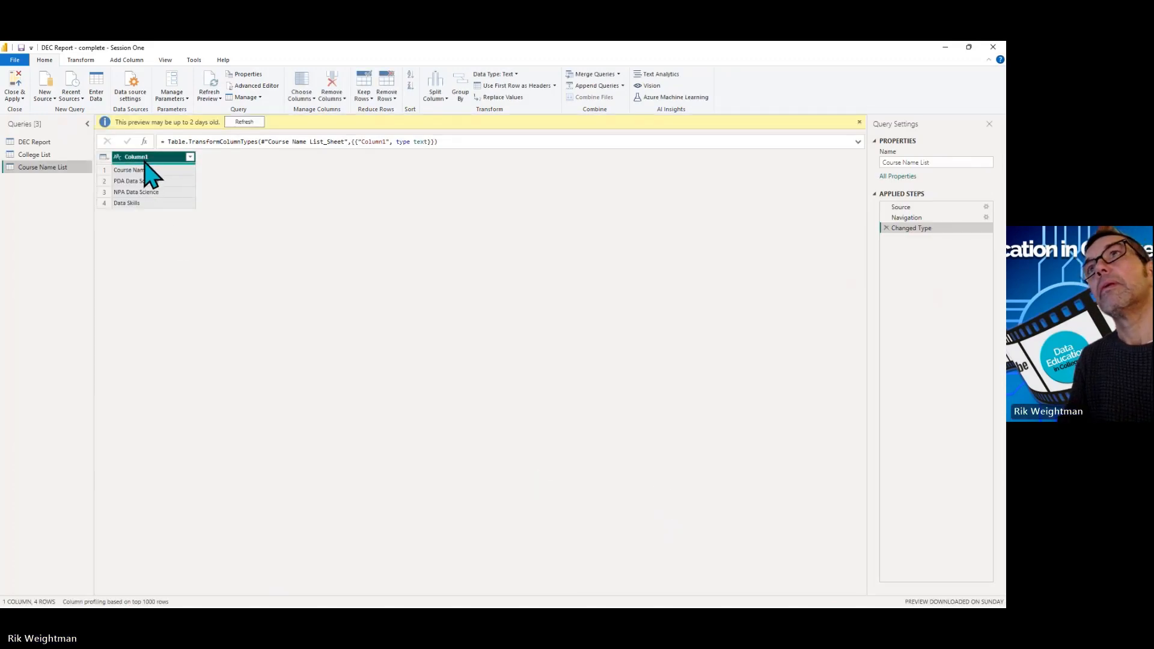
- Promote the first row of the Course Name List query to headers, and apply and save the changes in the report
left_click(525, 86)
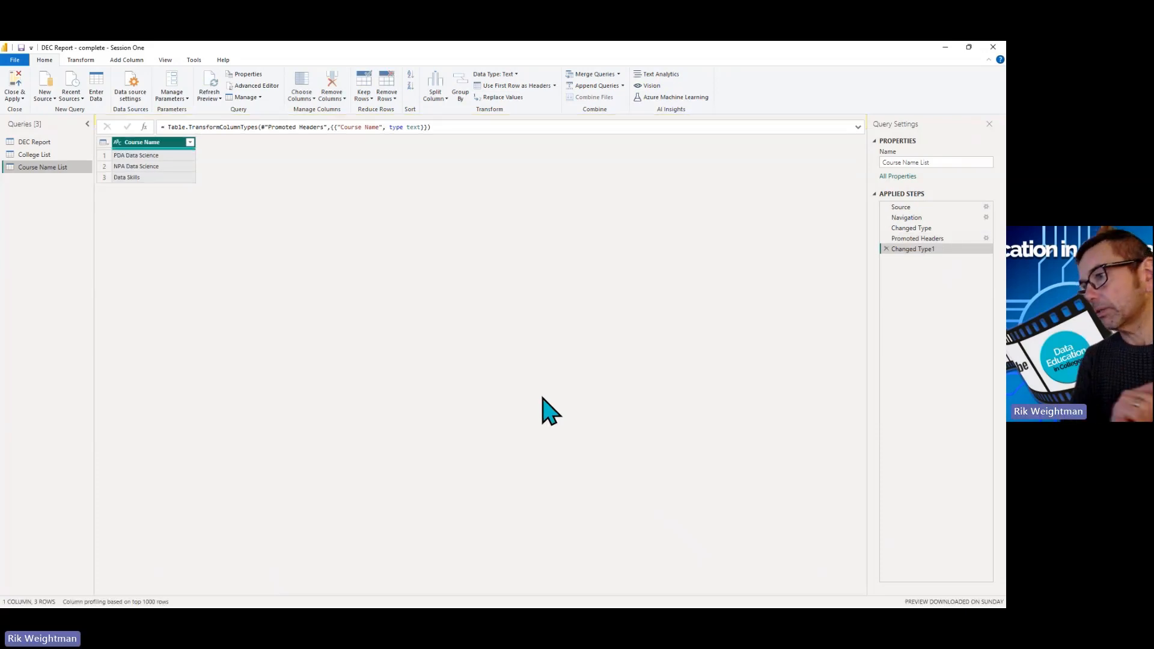
left_click(16, 90)
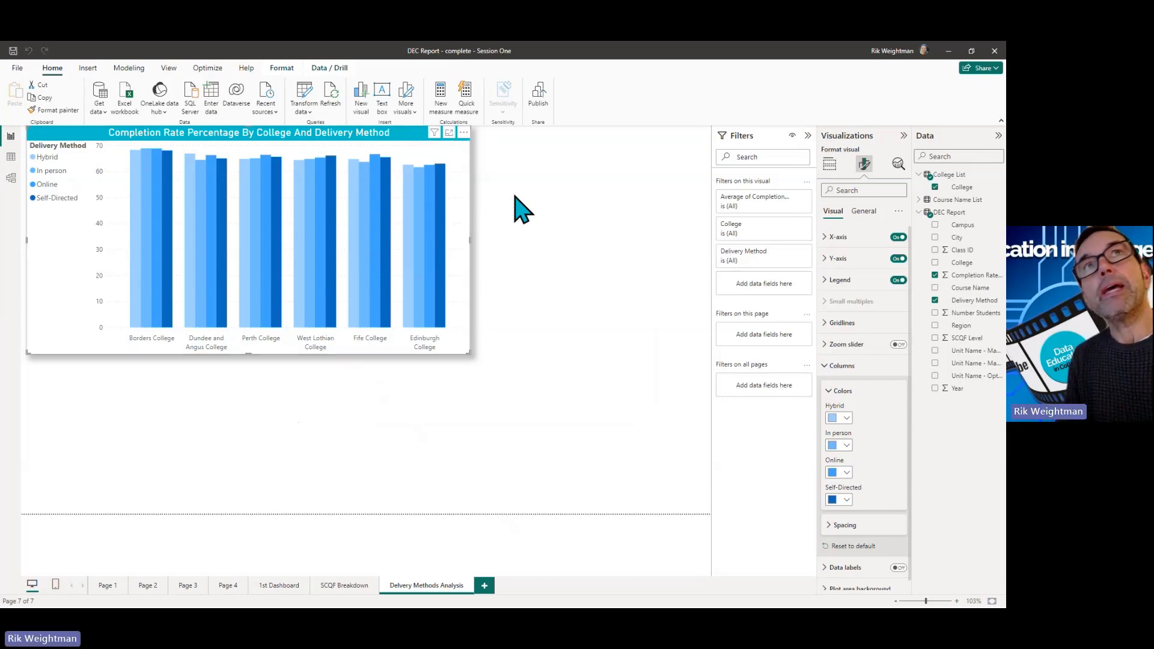
left_click(16, 68)
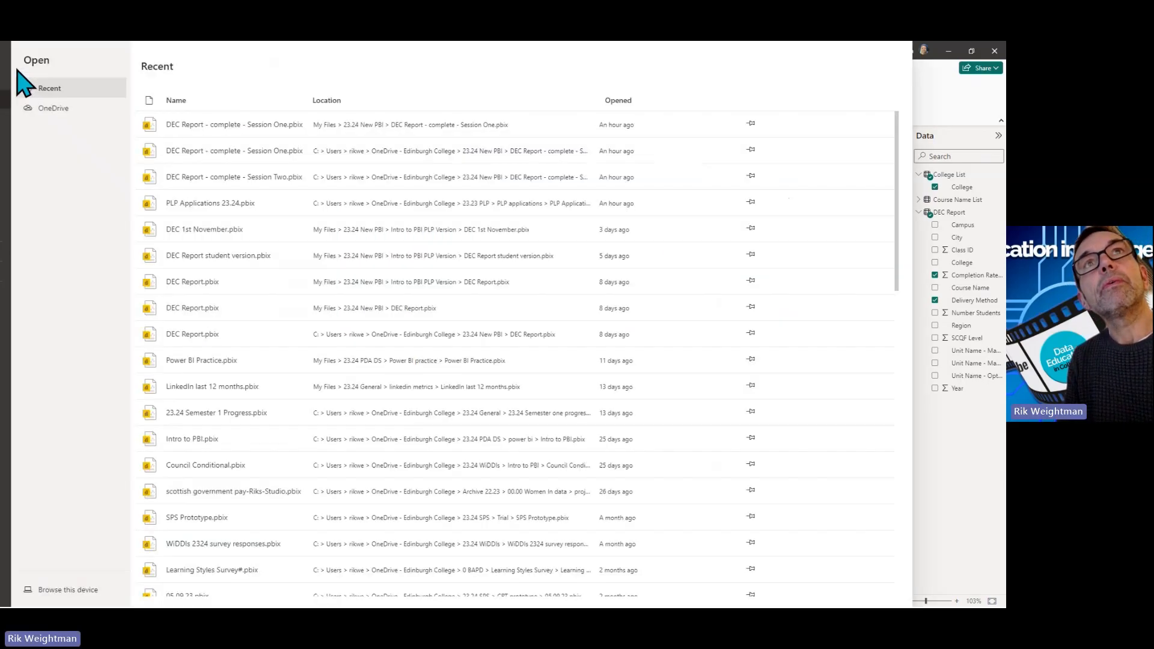
left_click(18, 118)
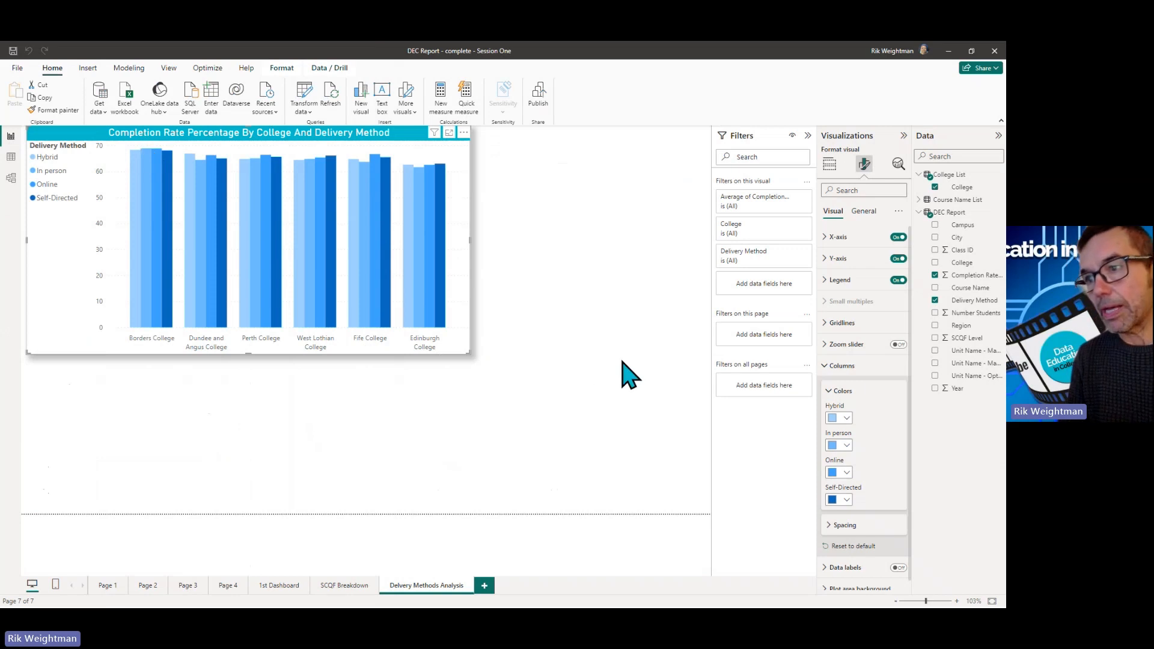